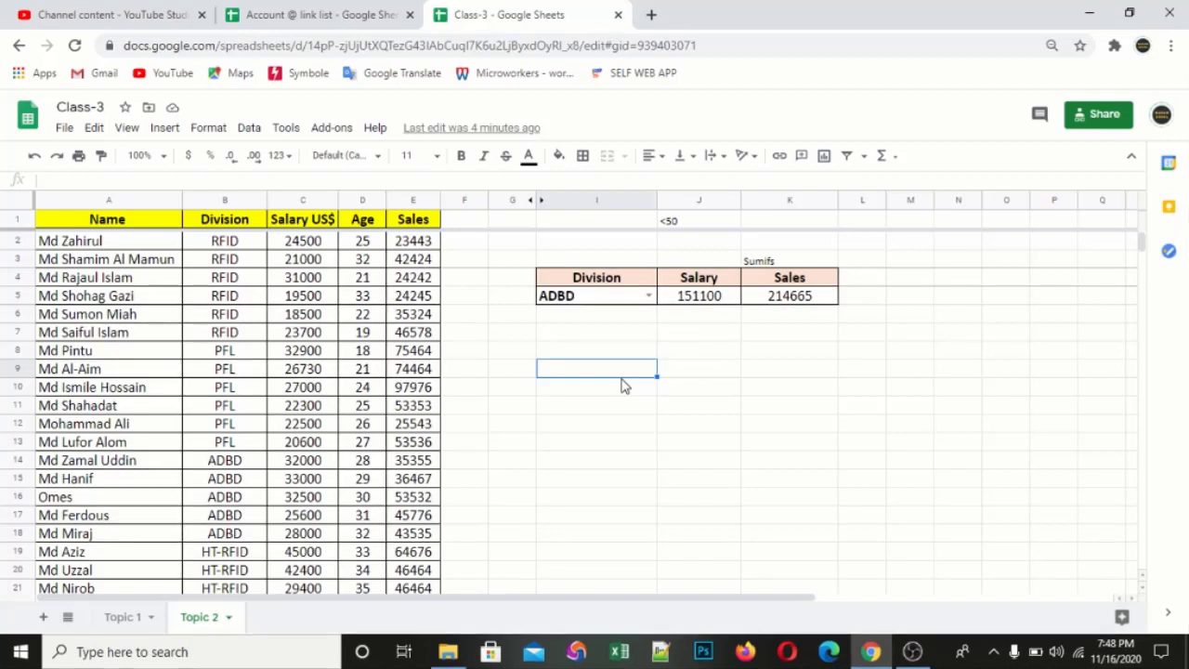
Pick PFL and then ADBD from the Division dropdown in I5
{"action": "left_click", "coordinate": [648, 295]}
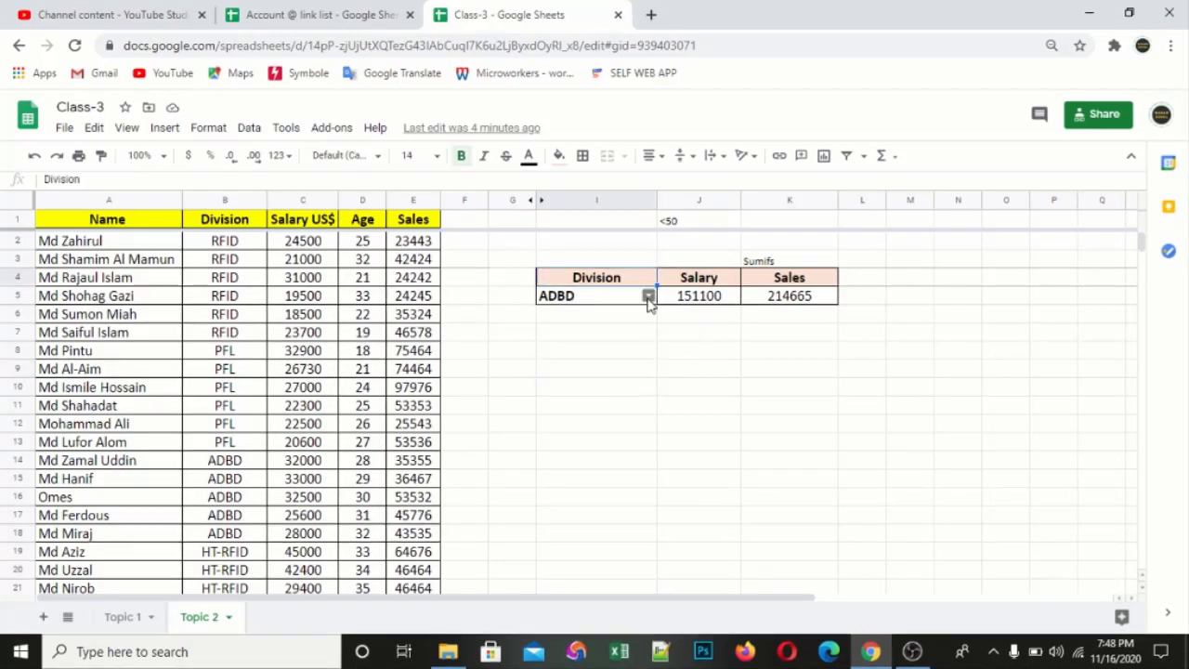
{"action": "left_click", "coordinate": [648, 295]}
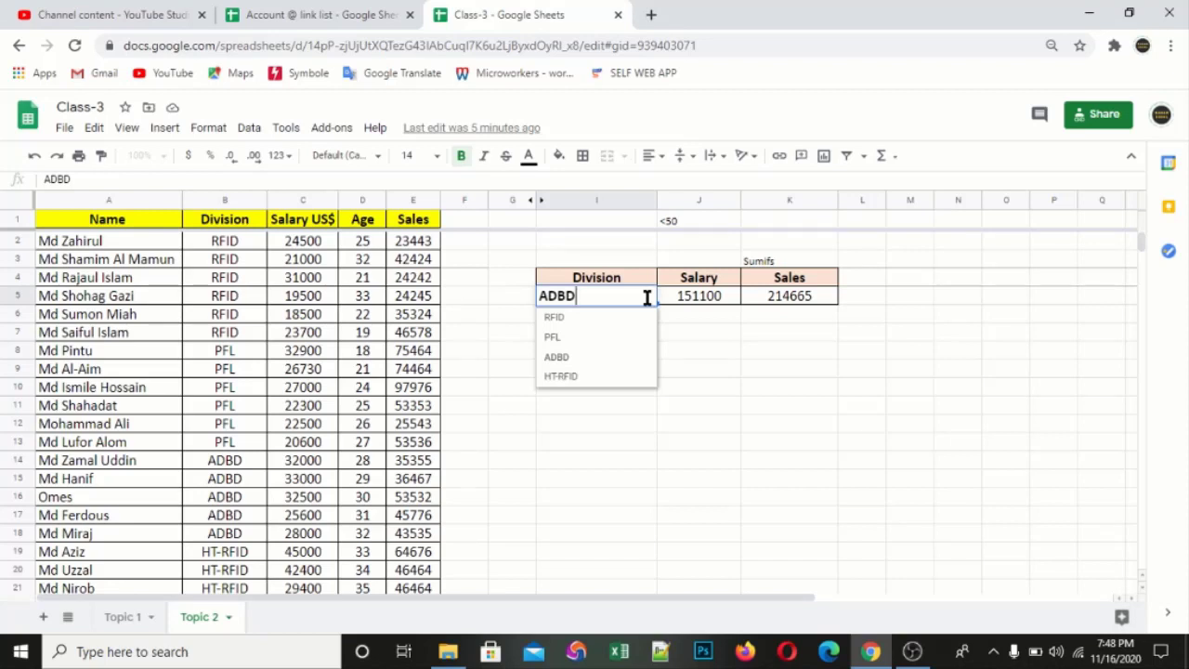
{"action": "left_click", "coordinate": [604, 348]}
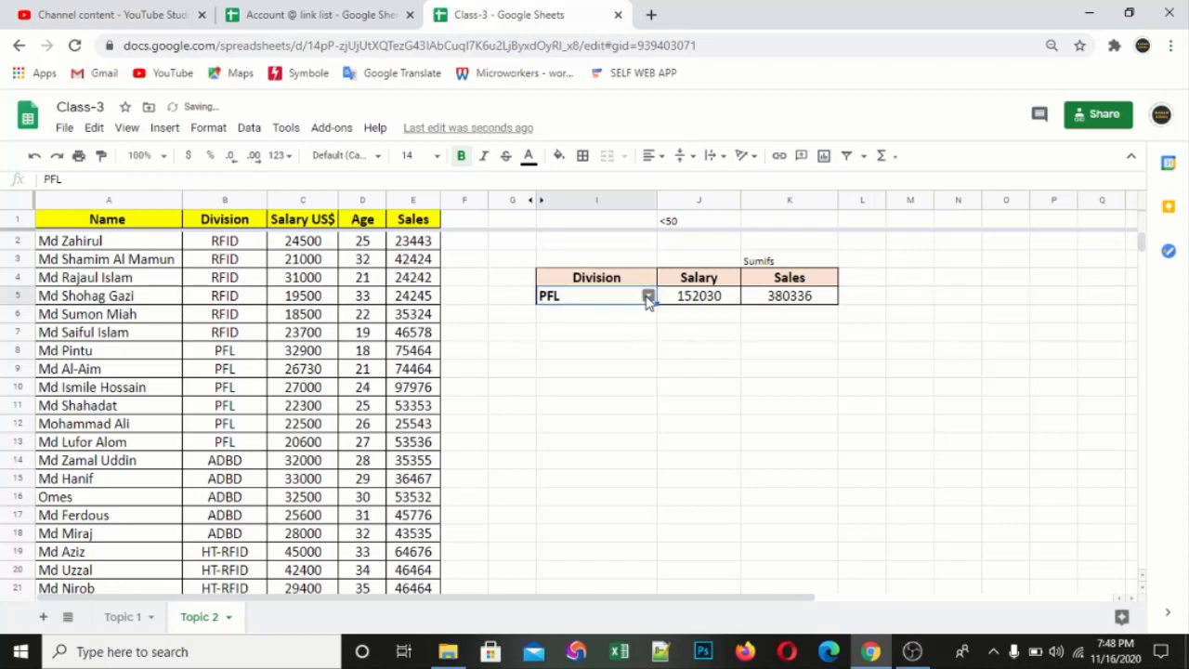
{"action": "left_click", "coordinate": [647, 296]}
{"action": "left_click", "coordinate": [602, 363]}
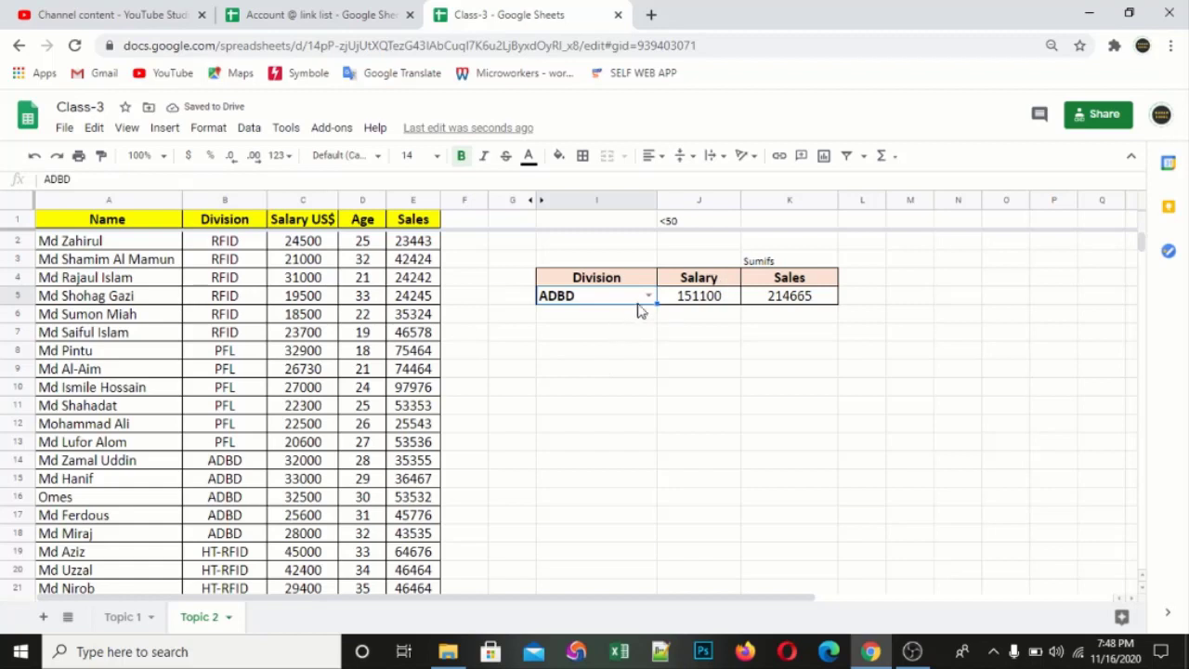
{"action": "left_click", "coordinate": [649, 296]}
{"action": "left_click", "coordinate": [593, 358]}
{"action": "left_click", "coordinate": [649, 296]}
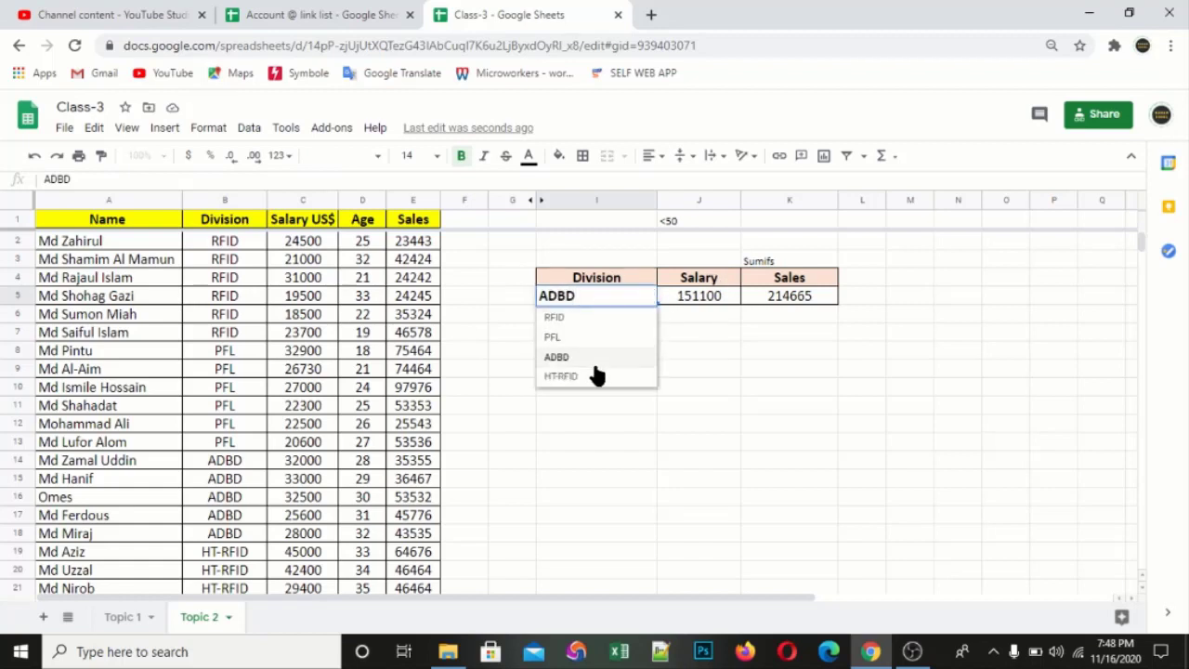
{"action": "left_click", "coordinate": [599, 359]}
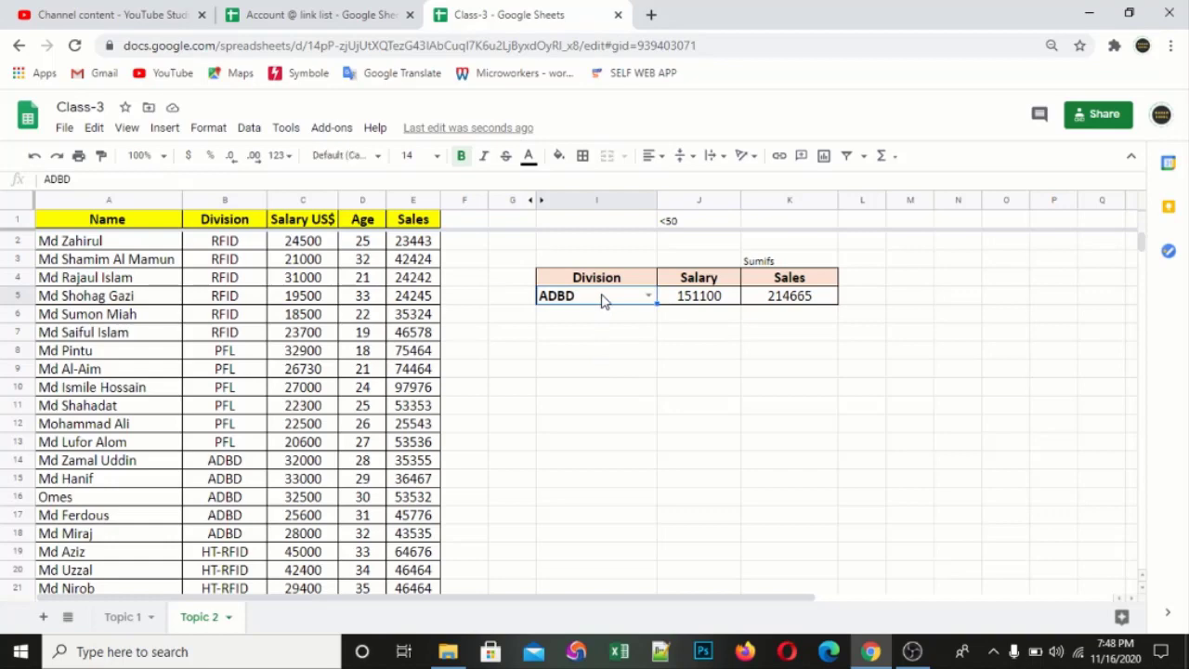
Enter rfid in I5 so Salary shows 138200 and Sales 196256
{"action": "type", "text": "rfid"}
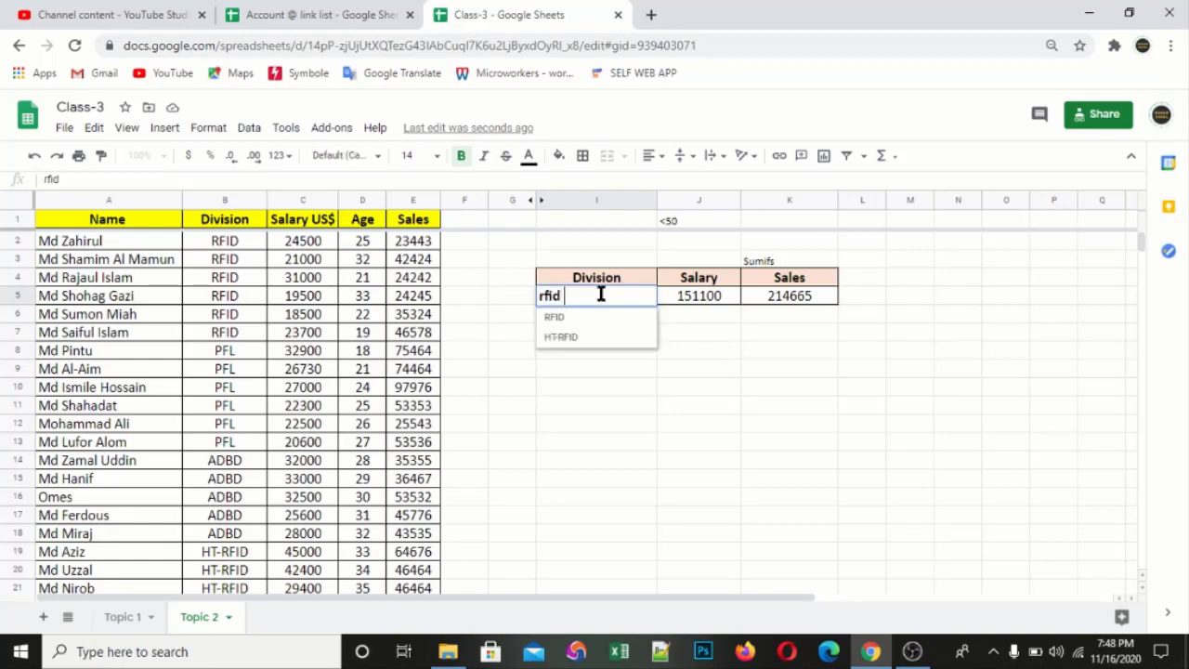
{"action": "key", "text": "Return"}
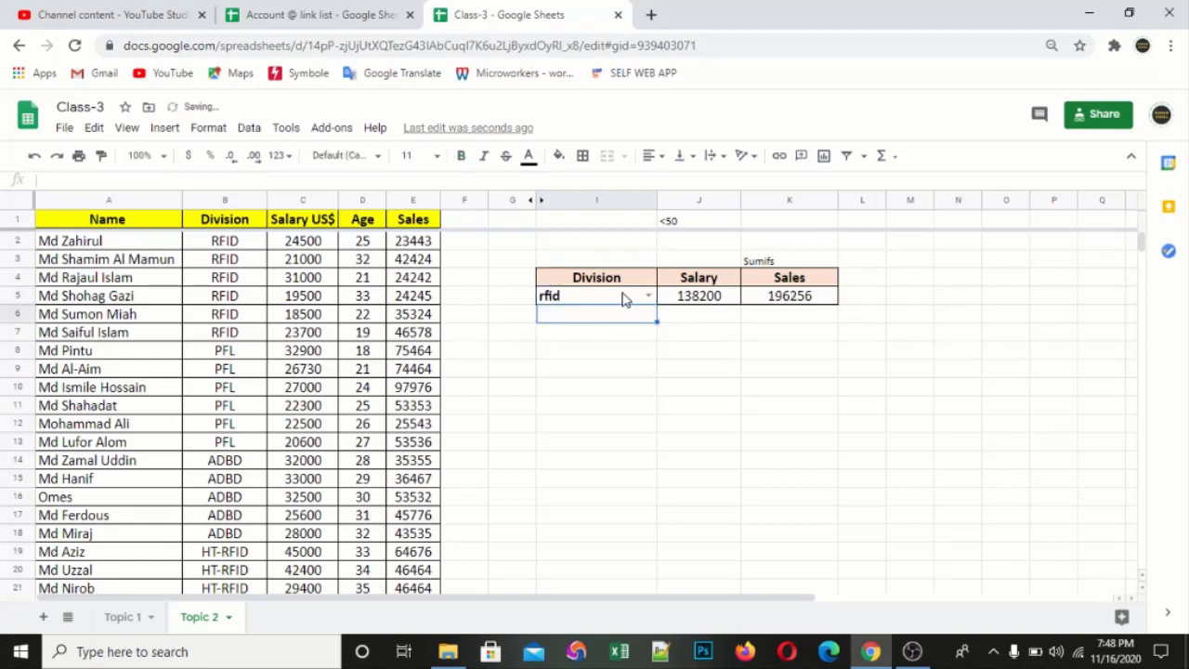
{"action": "left_click", "coordinate": [621, 297]}
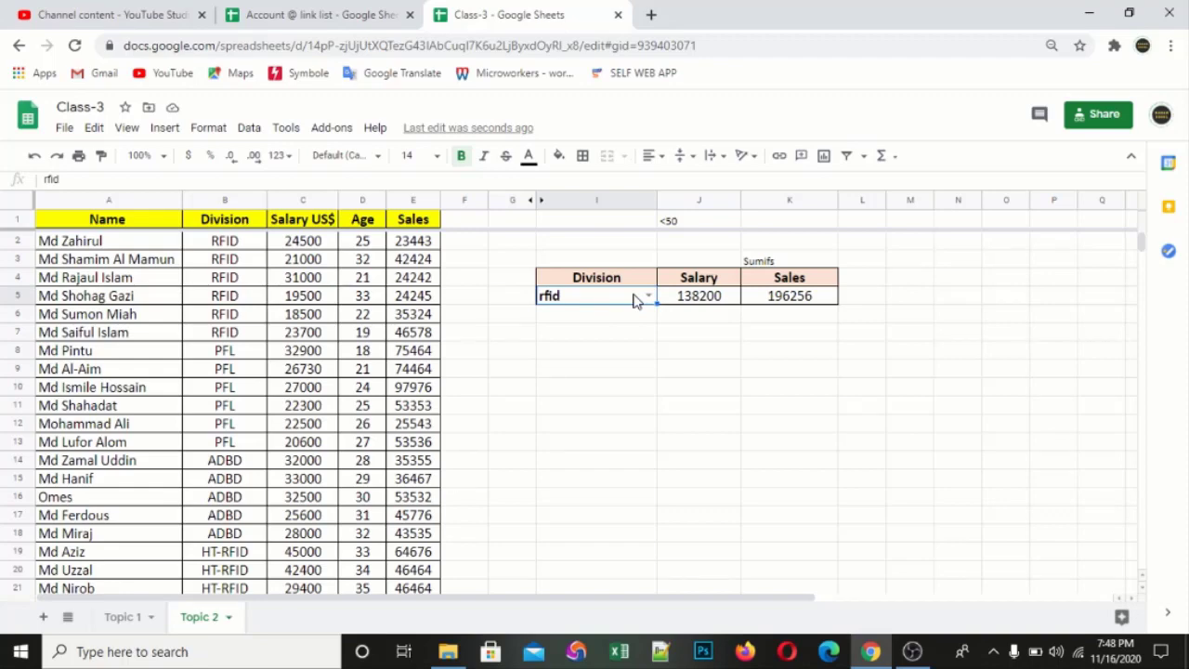
Enter the invalid value drd in I5 to trigger the Invalid warning
{"action": "type", "text": "drd"}
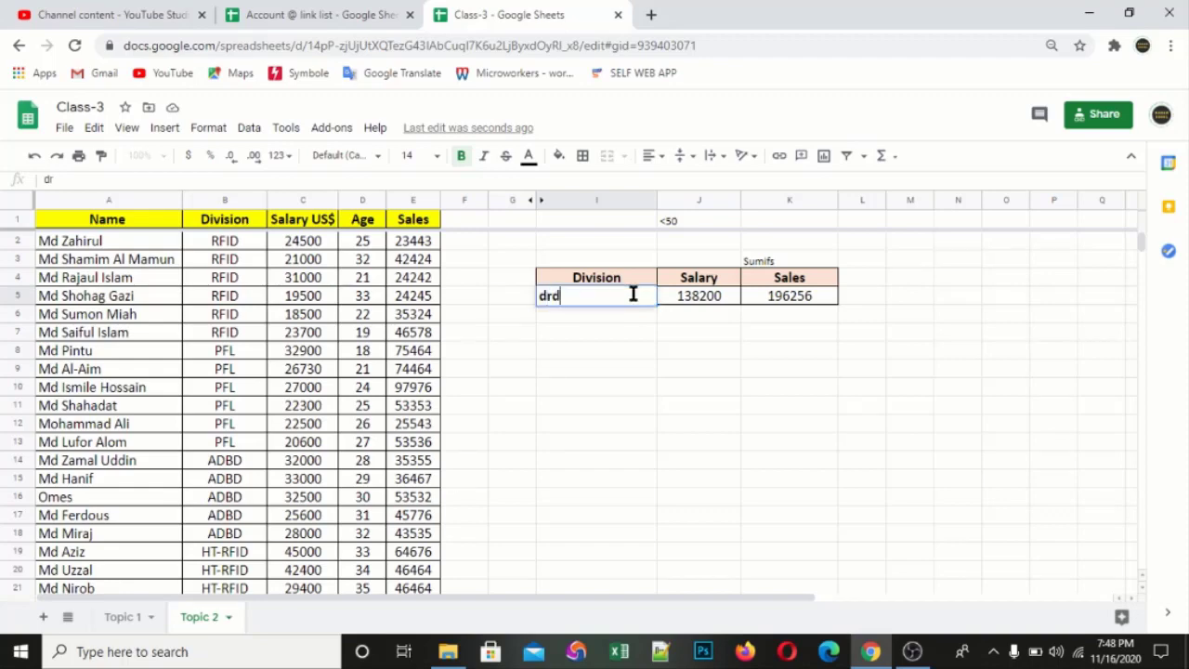
{"action": "key", "text": "Return"}
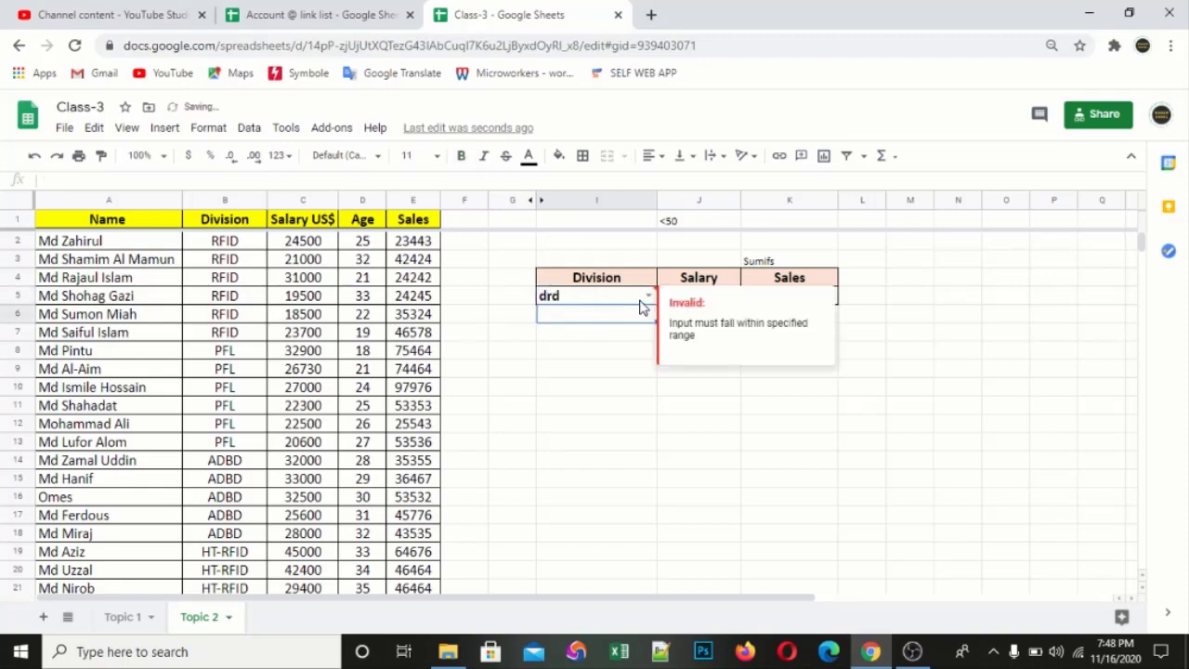
{"action": "mouse_move", "coordinate": [596, 296]}
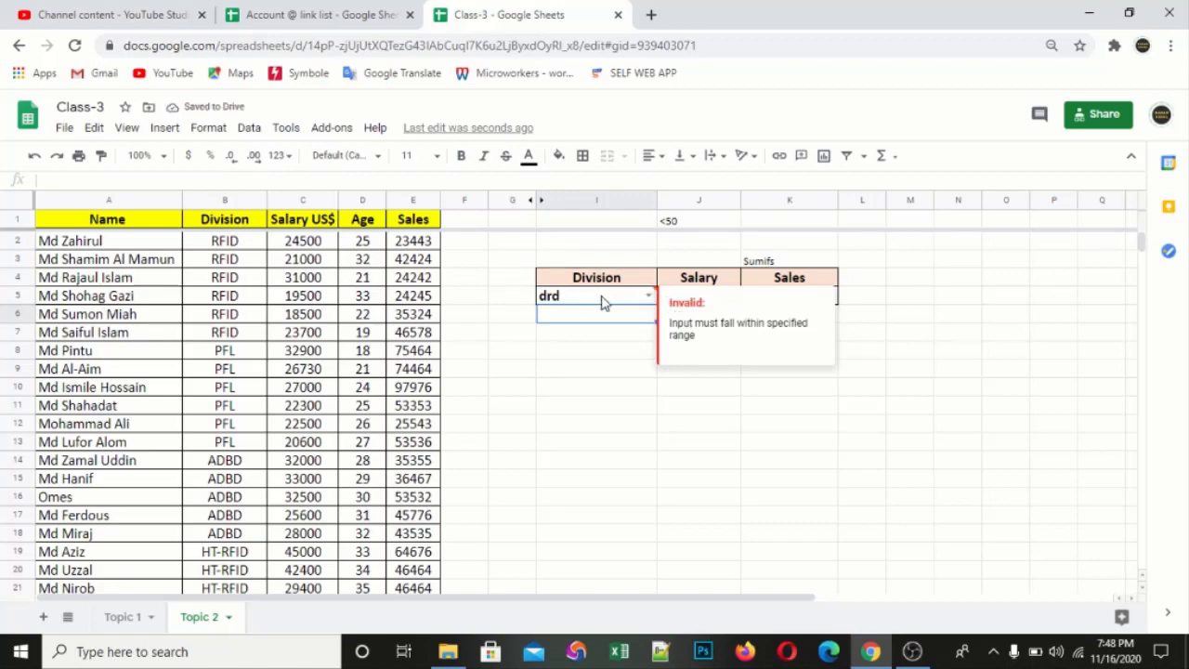
{"action": "left_click", "coordinate": [609, 296]}
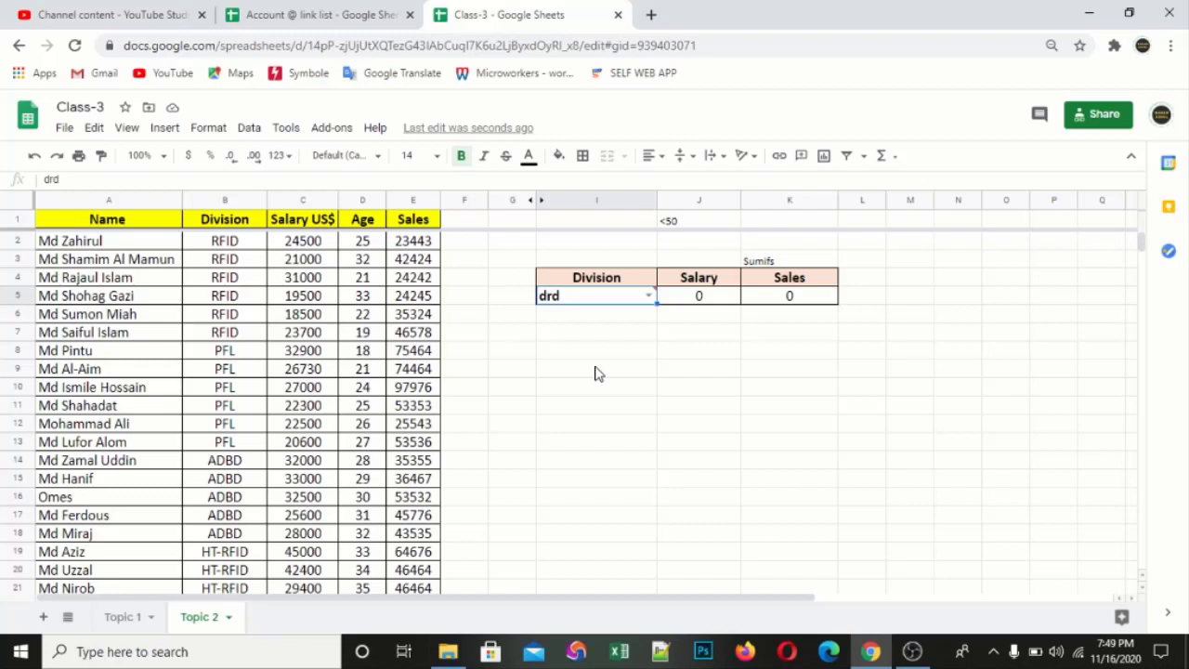
Clear drd and choose ADBD from the I5 dropdown, restoring 151100 and 214665
{"action": "key", "text": "Delete"}
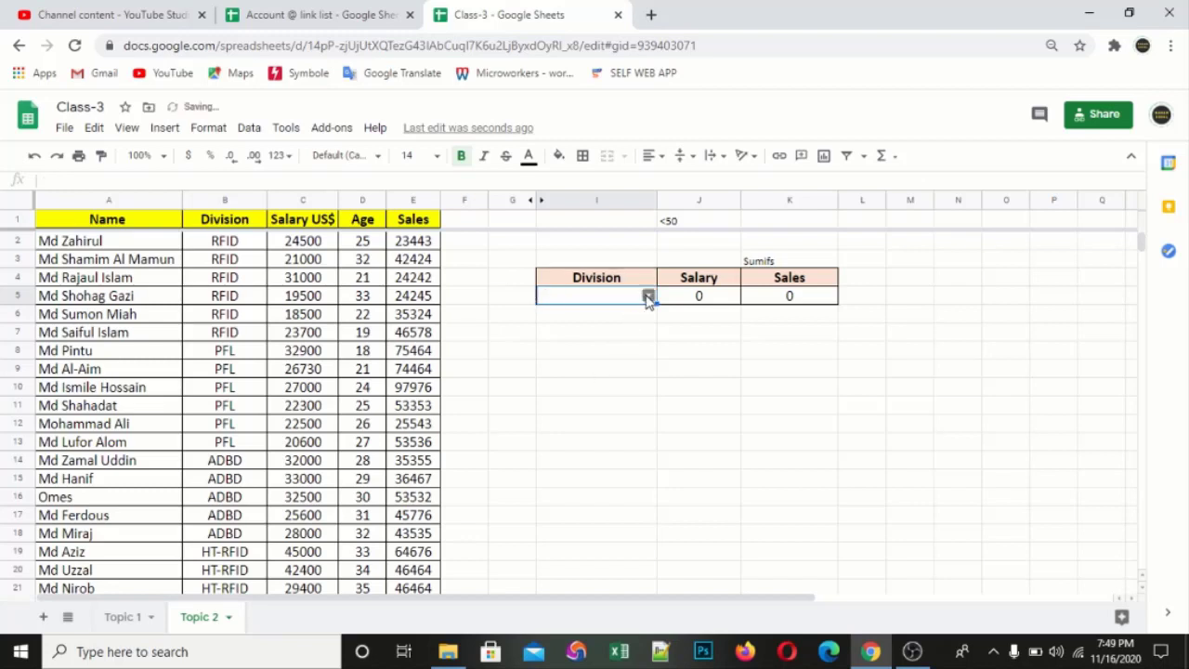
{"action": "left_click", "coordinate": [646, 293]}
{"action": "left_click", "coordinate": [562, 359]}
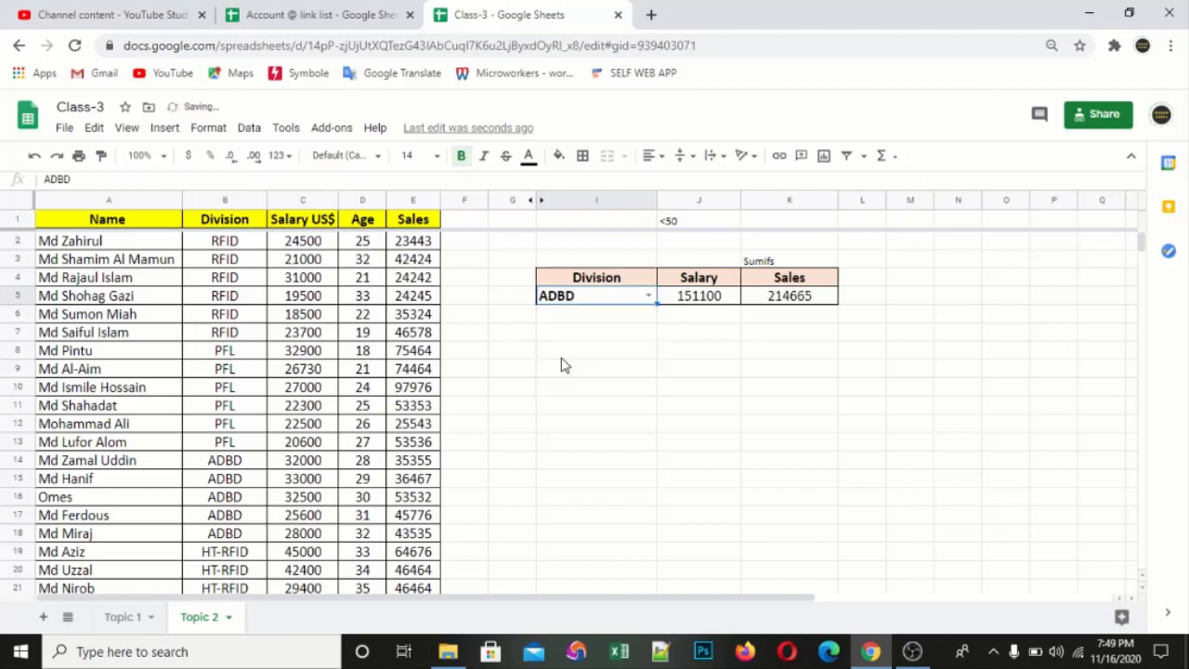
{"action": "left_click", "coordinate": [628, 359]}
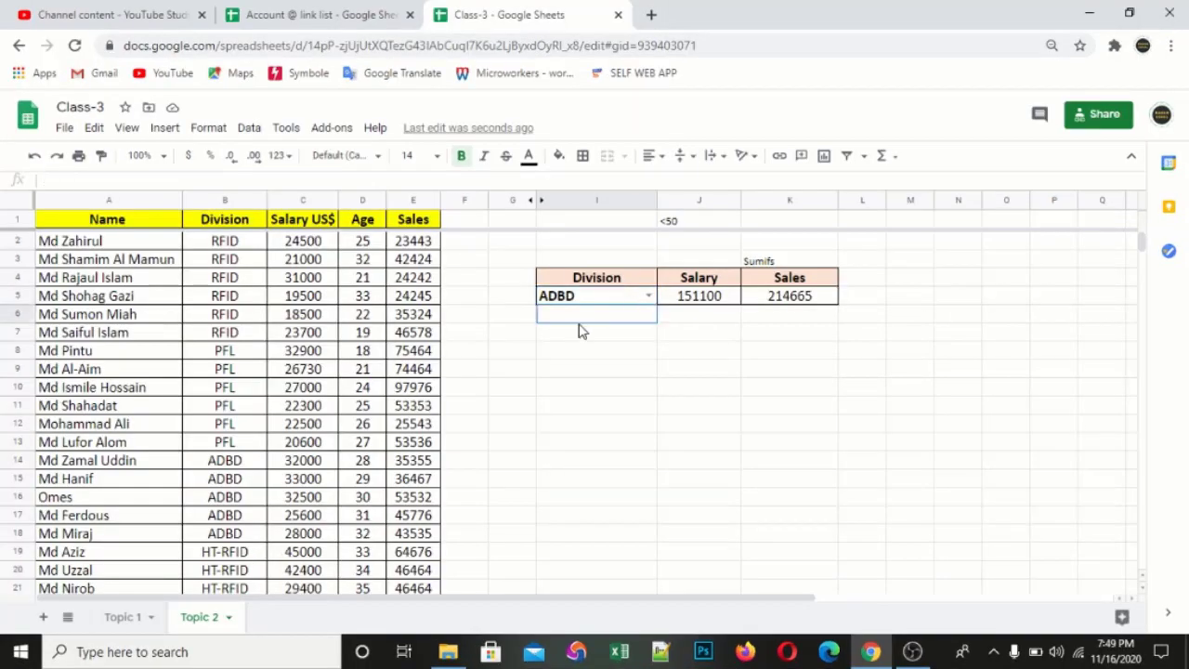
Remove the existing dropdown validation rule from I5 via Data validation
{"action": "left_click", "coordinate": [649, 296]}
{"action": "left_click", "coordinate": [706, 359]}
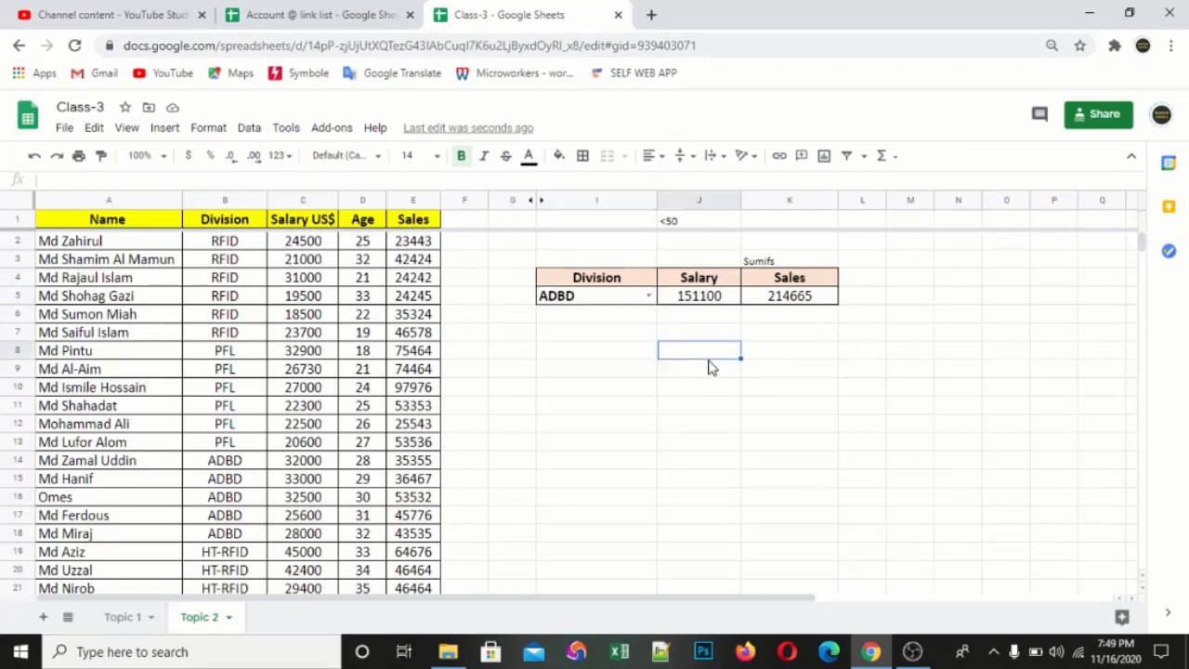
{"action": "left_click", "coordinate": [627, 297]}
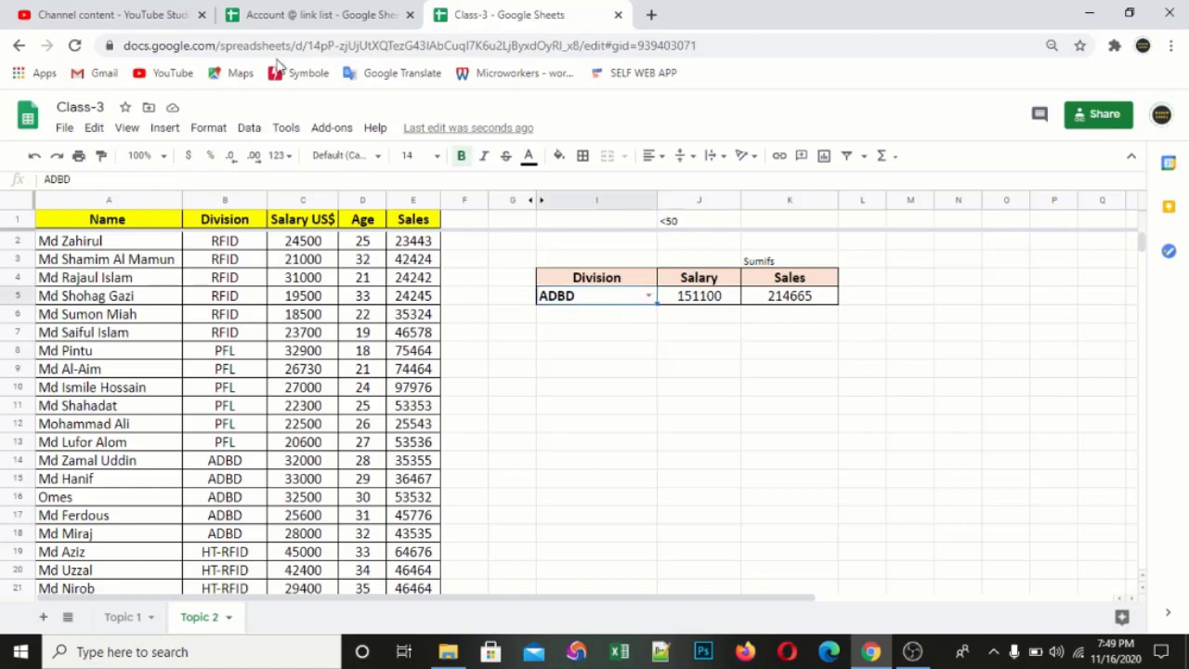
{"action": "left_click", "coordinate": [249, 135]}
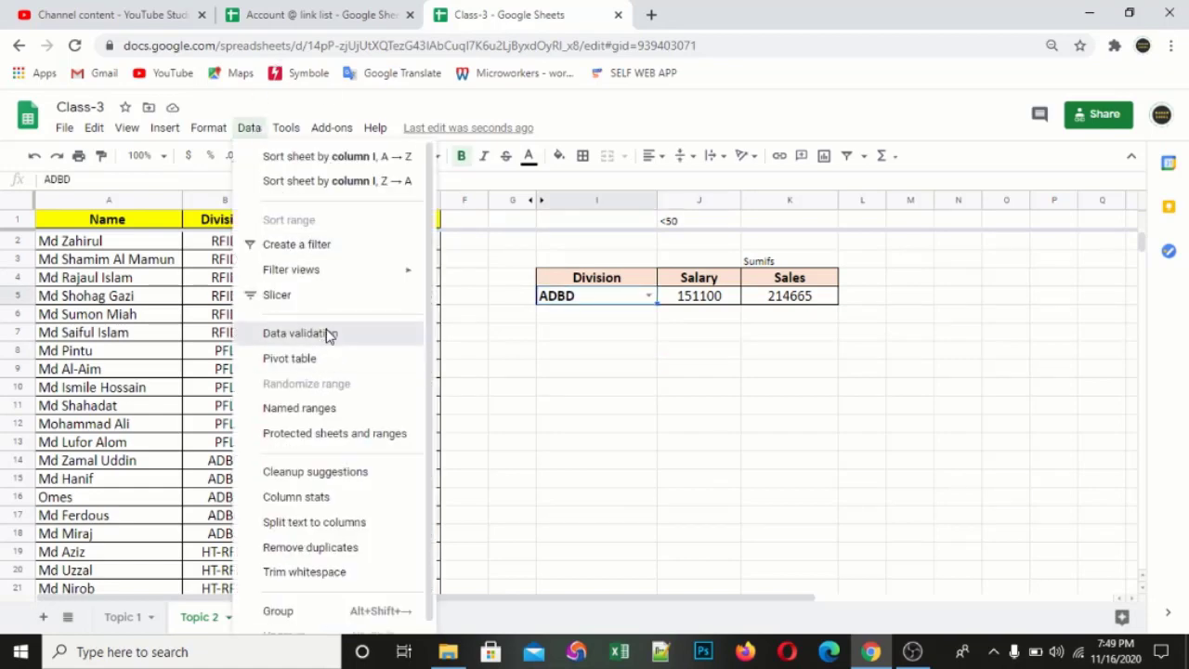
{"action": "left_click", "coordinate": [325, 334]}
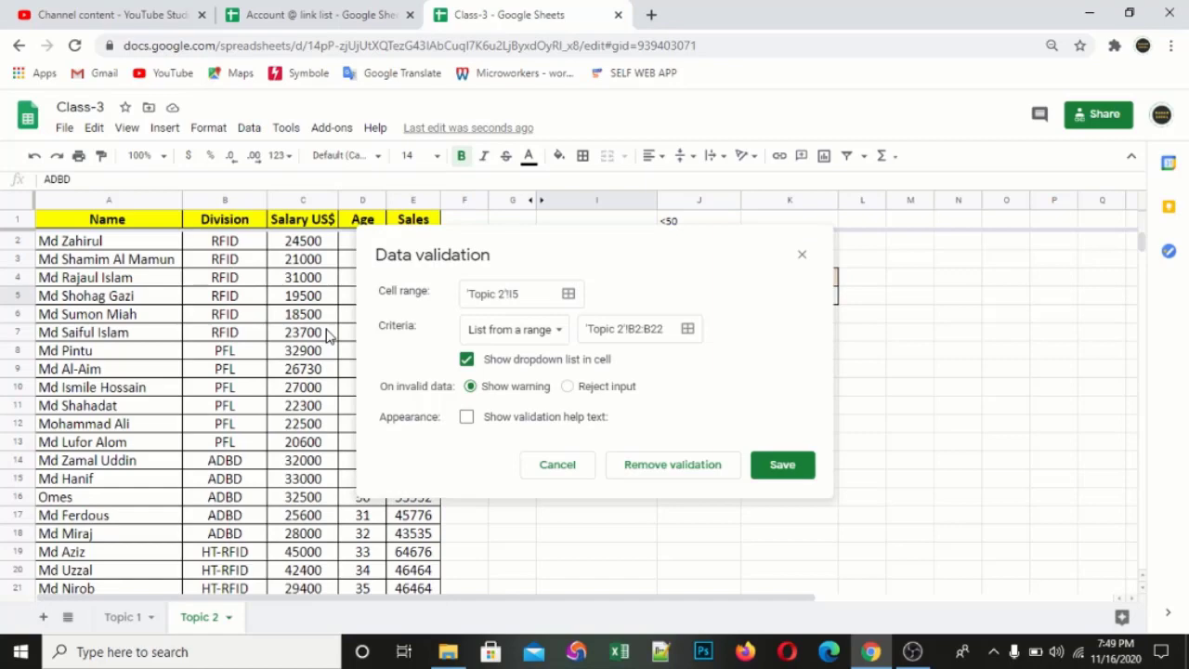
{"action": "left_click", "coordinate": [658, 464]}
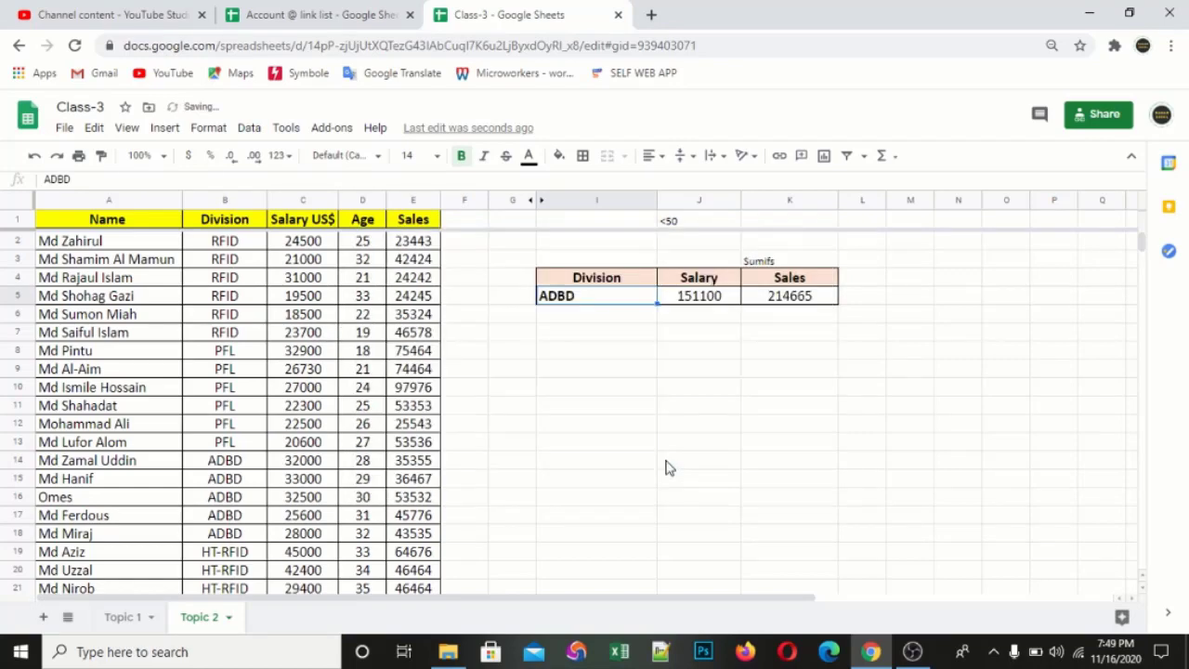
Confirm I5 no longer has a dropdown, then bring up the Data menu
{"action": "left_click", "coordinate": [620, 338]}
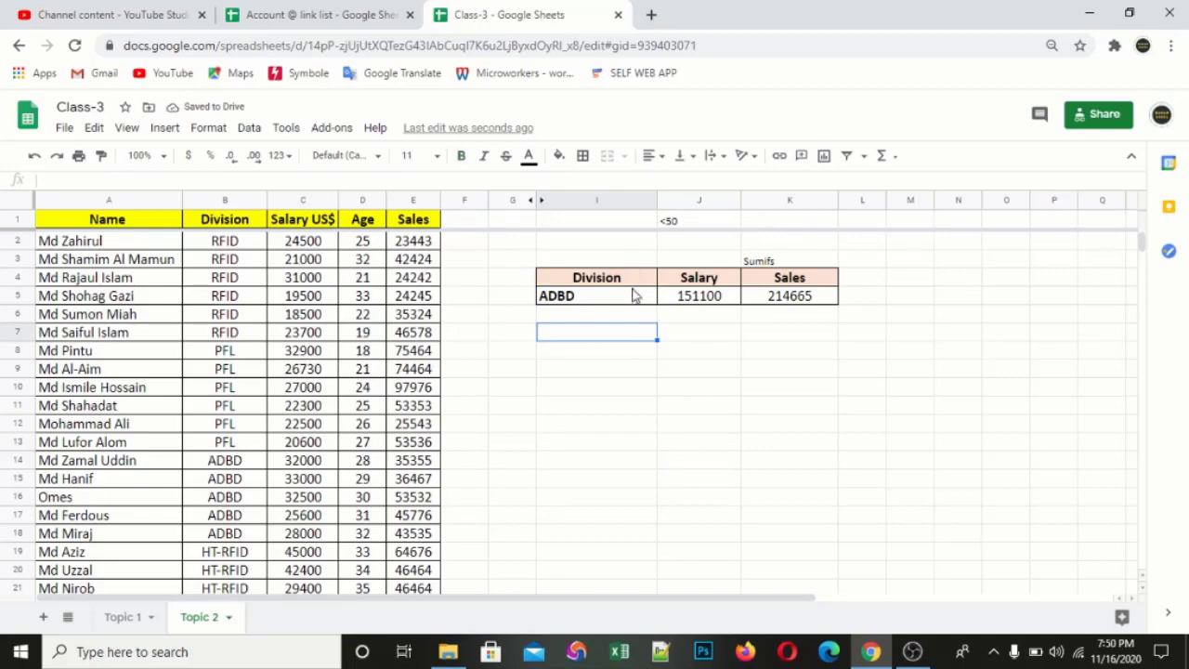
{"action": "left_click", "coordinate": [634, 297]}
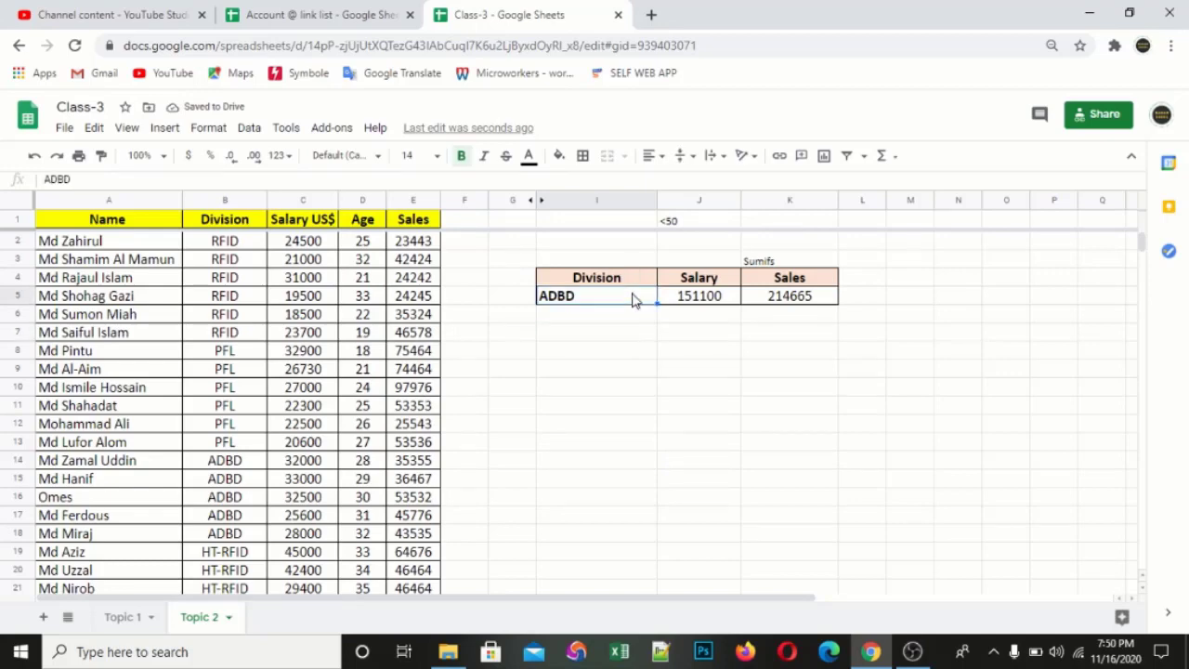
{"action": "left_click", "coordinate": [643, 314]}
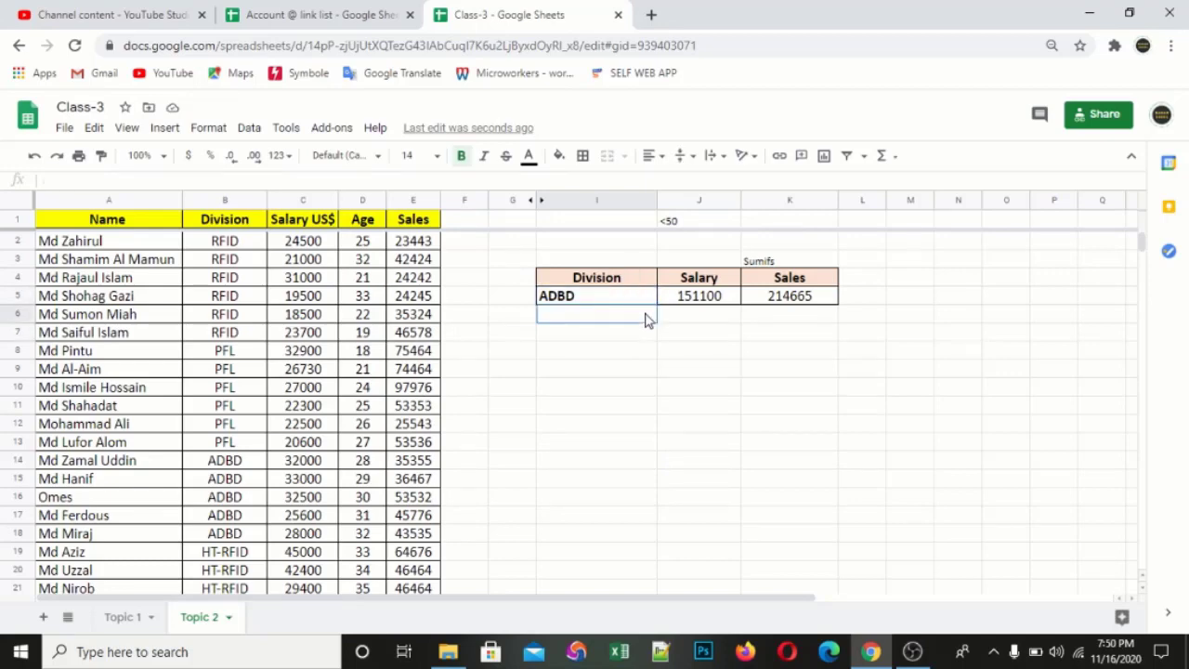
{"action": "left_click", "coordinate": [624, 303]}
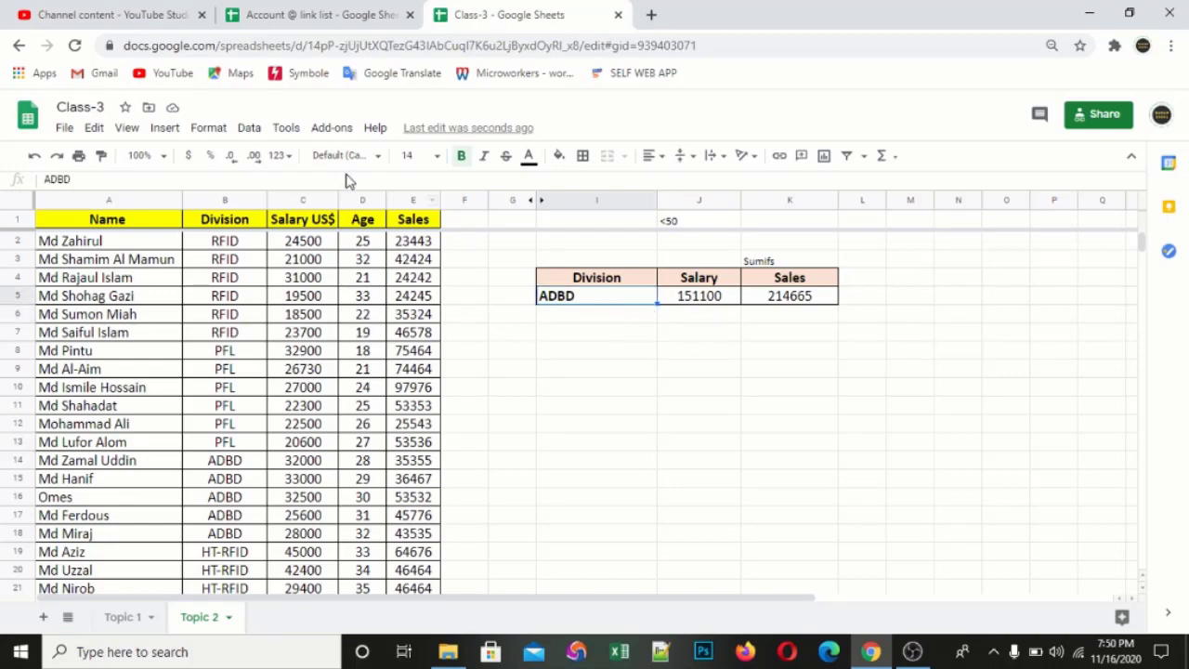
{"action": "left_click", "coordinate": [251, 130]}
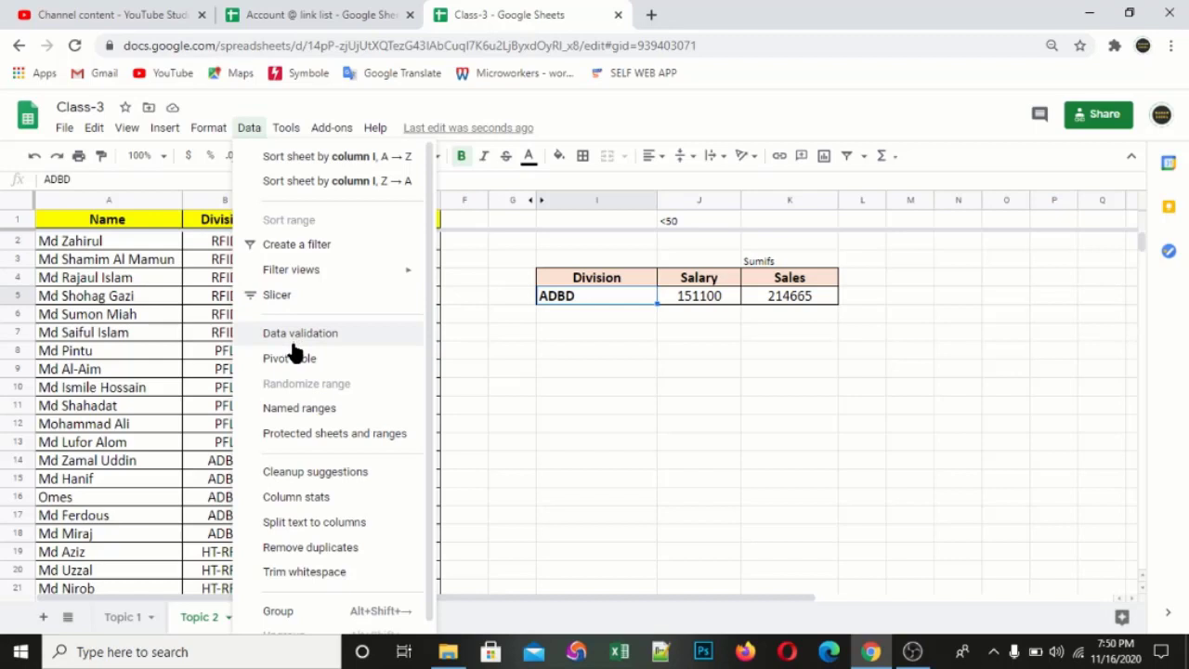
Add a List from a range validation rule on I5 using B2:B22 and save it
{"action": "left_click", "coordinate": [310, 335]}
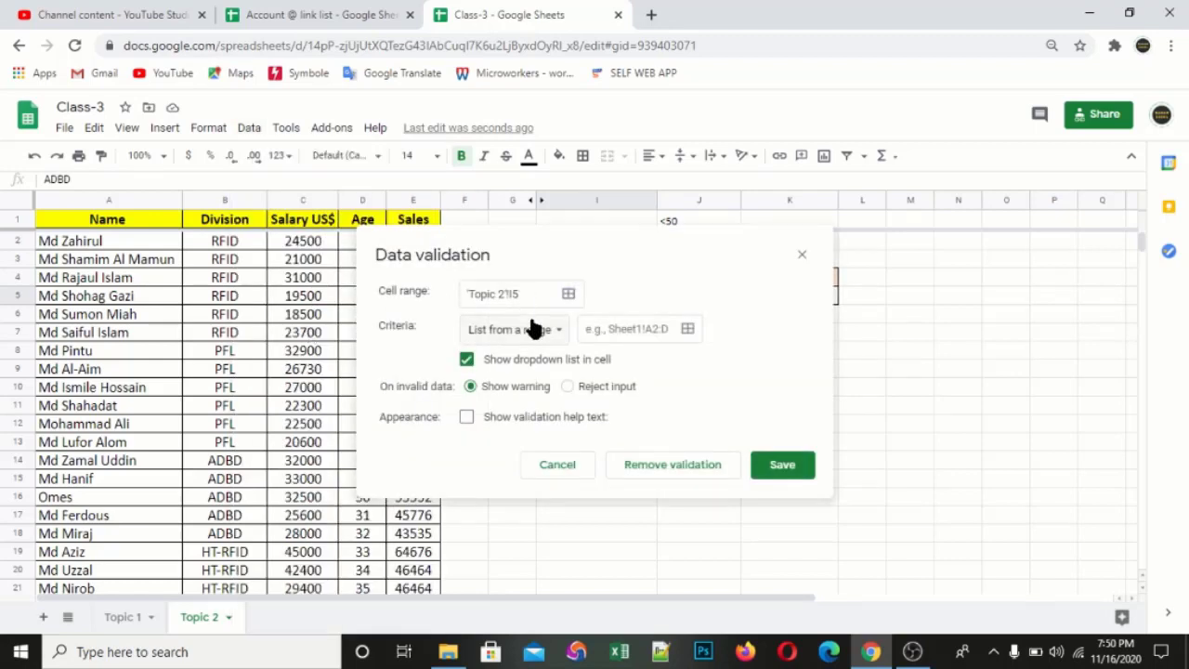
{"action": "left_click", "coordinate": [546, 336]}
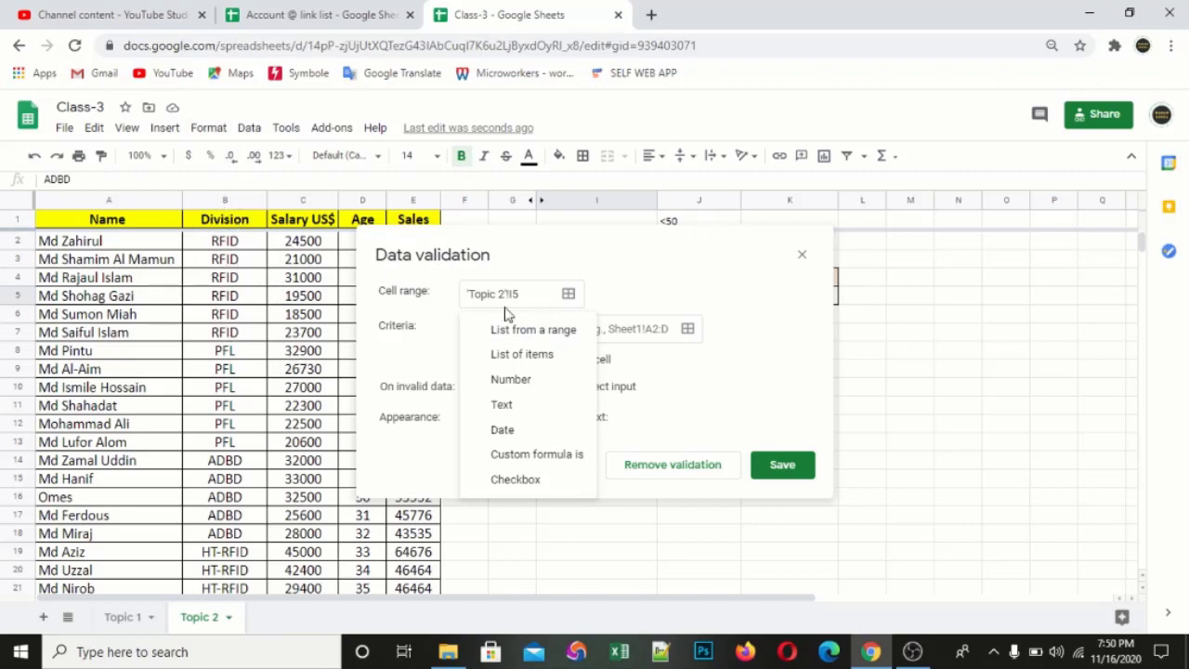
{"action": "left_click", "coordinate": [528, 340]}
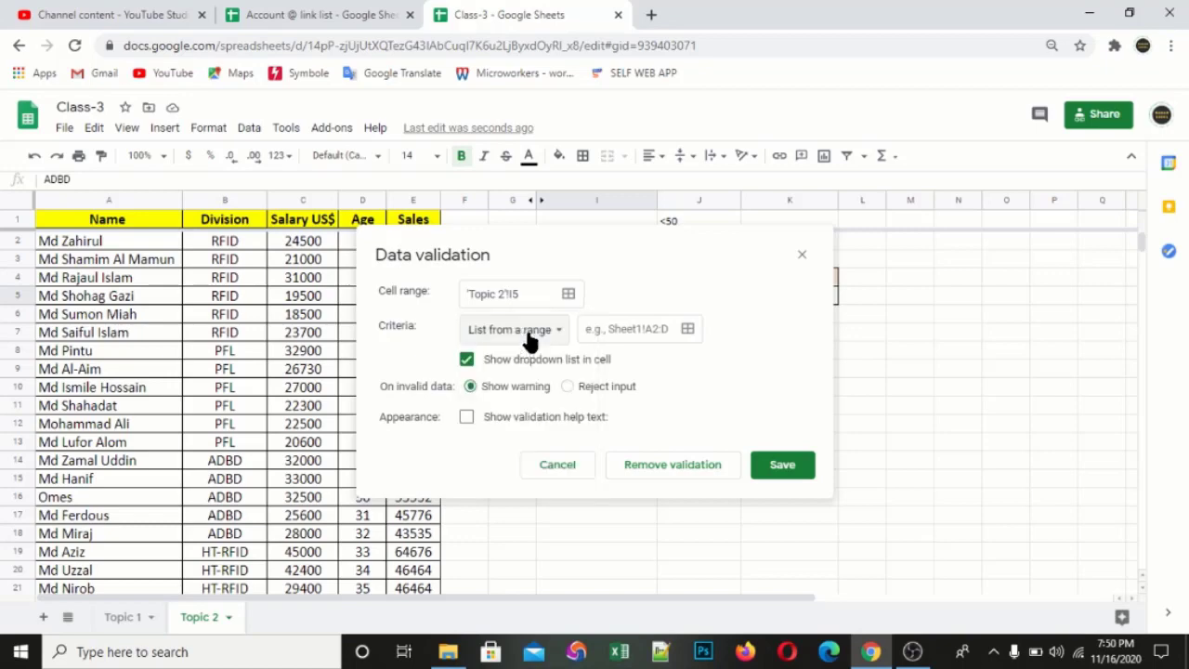
{"action": "left_click", "coordinate": [604, 329]}
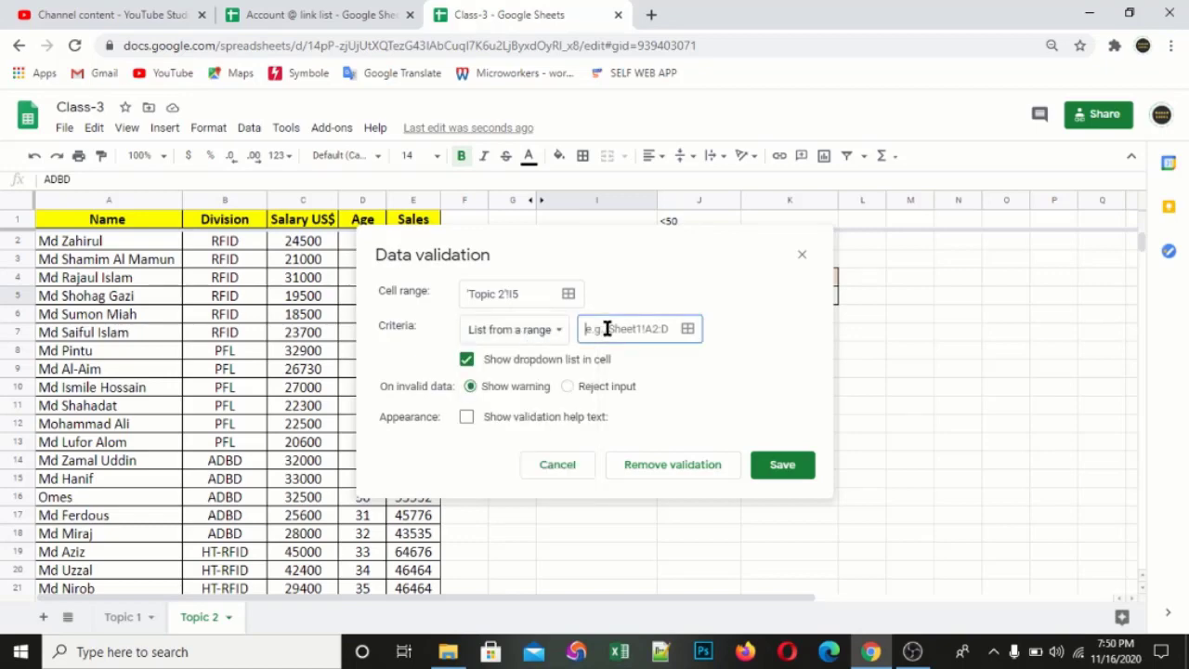
{"action": "left_click", "coordinate": [238, 244]}
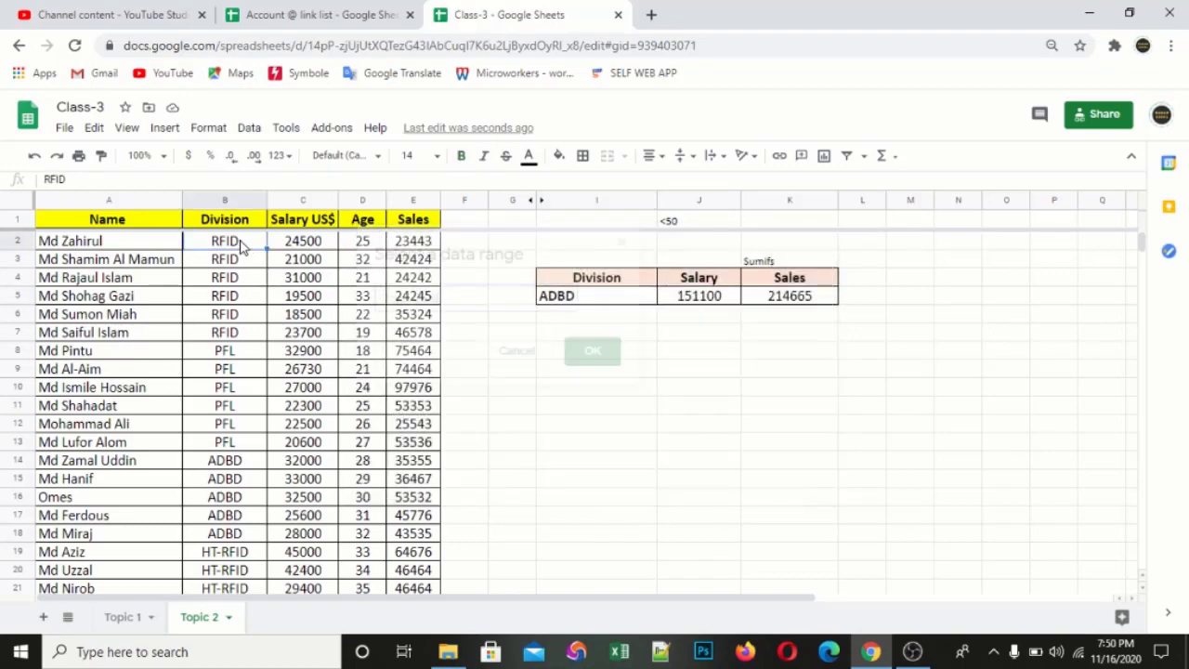
{"action": "mouse_move", "coordinate": [240, 245]}
{"action": "left_mouse_down"}
{"action": "mouse_move", "coordinate": [237, 430]}
{"action": "mouse_move", "coordinate": [244, 390]}
{"action": "left_mouse_up"}
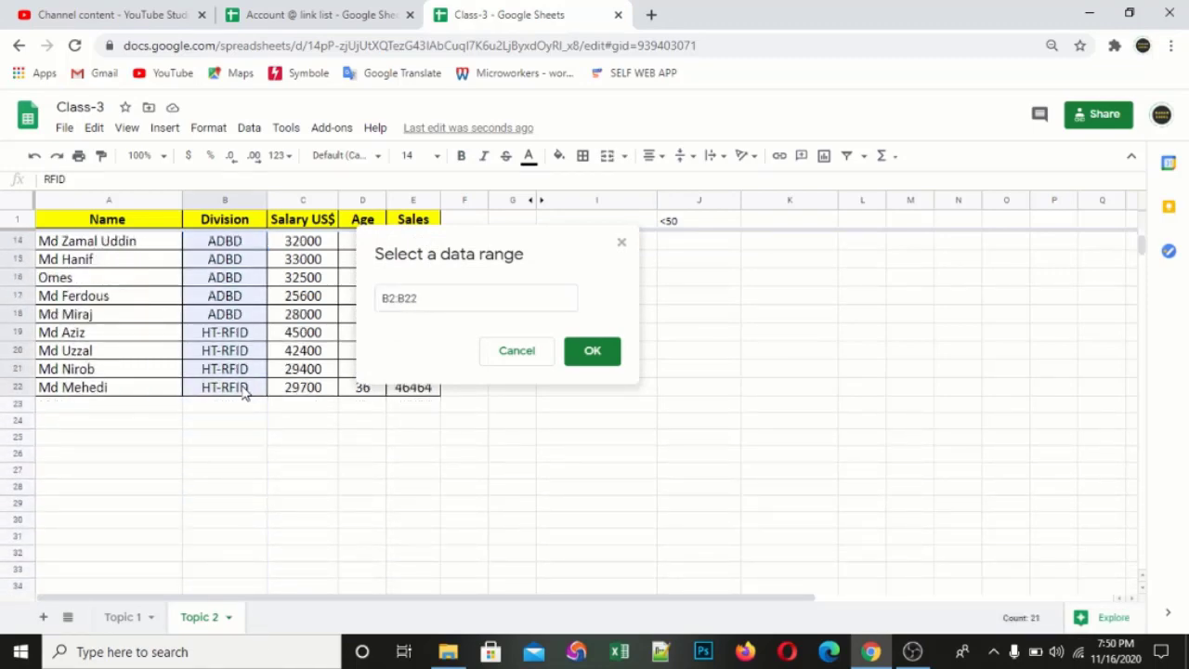
{"action": "left_click", "coordinate": [602, 361]}
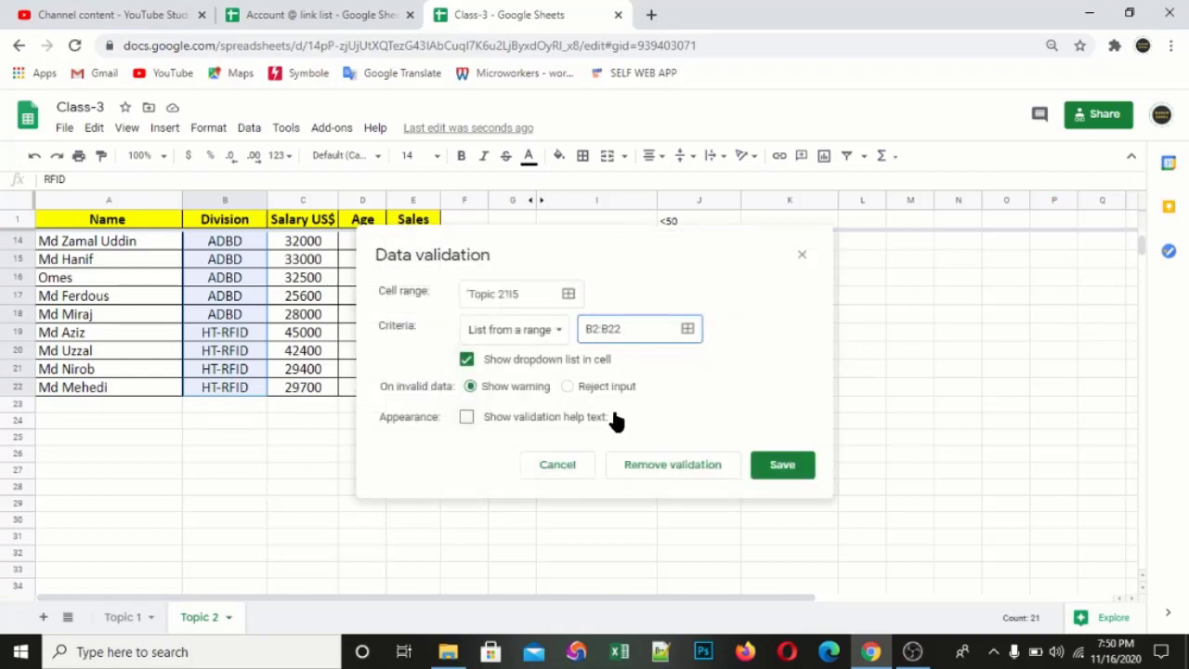
{"action": "left_click", "coordinate": [781, 464]}
{"action": "scroll", "coordinate": [779, 474], "scroll_direction": "up", "scroll_amount": 5}
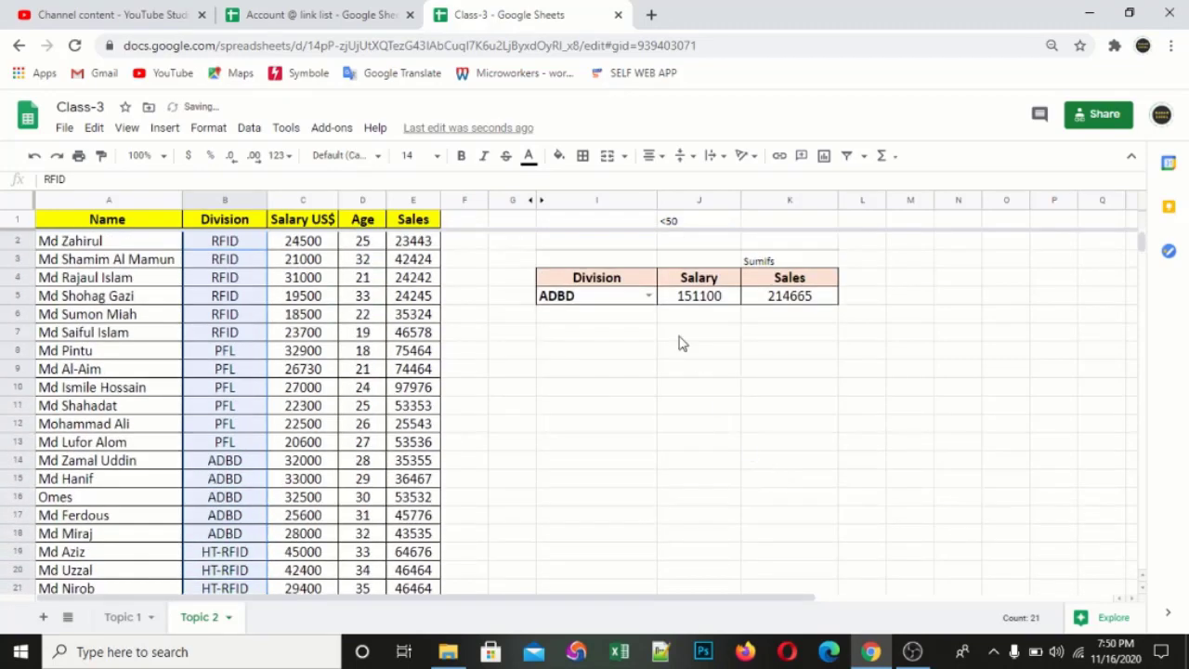
{"action": "left_click", "coordinate": [649, 295]}
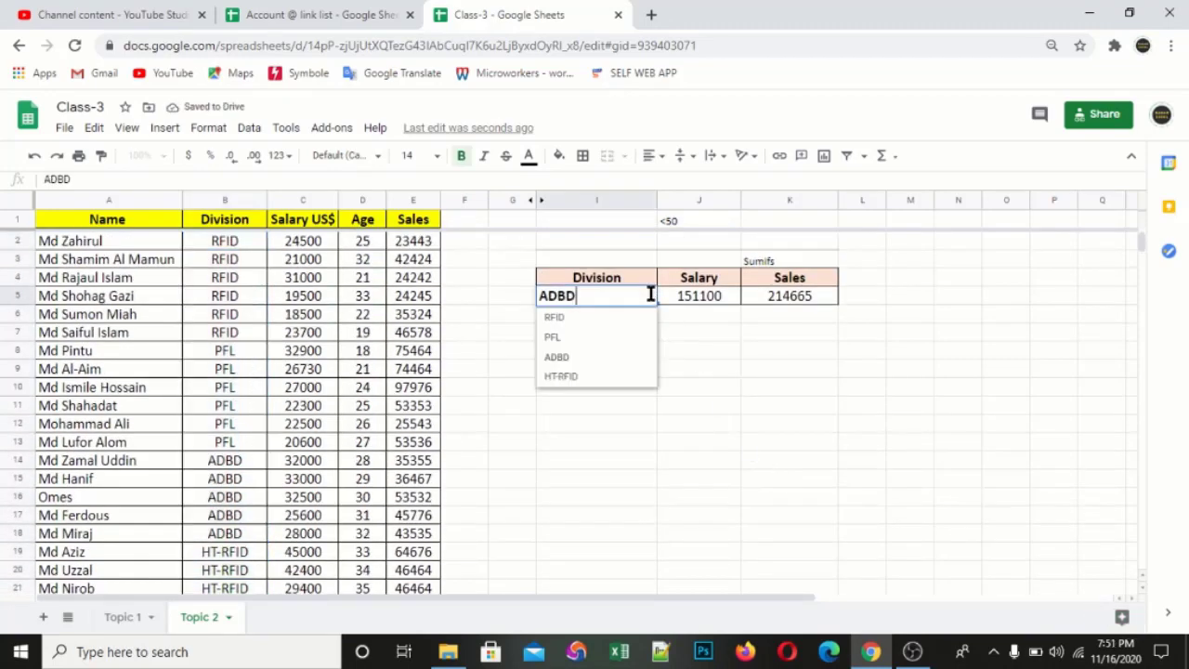
Check J5's SUMIF formula and pick RFID in I5, giving totals 138200 and 196256
{"action": "left_click", "coordinate": [572, 358]}
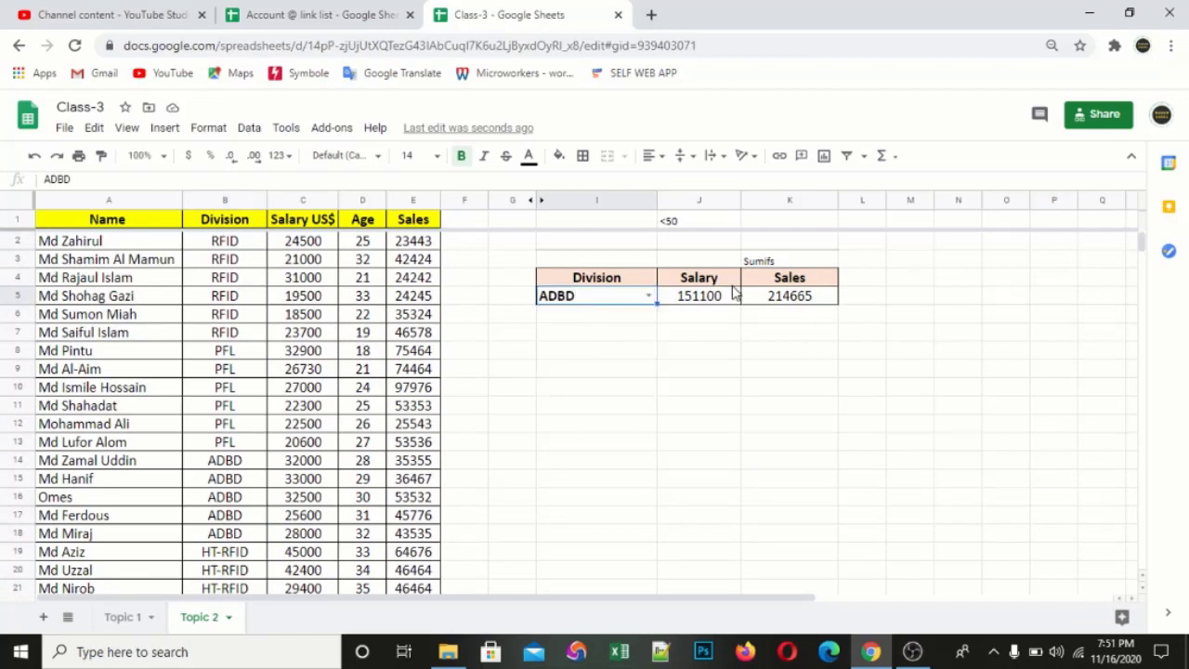
{"action": "left_click", "coordinate": [687, 304]}
{"action": "left_click", "coordinate": [648, 298]}
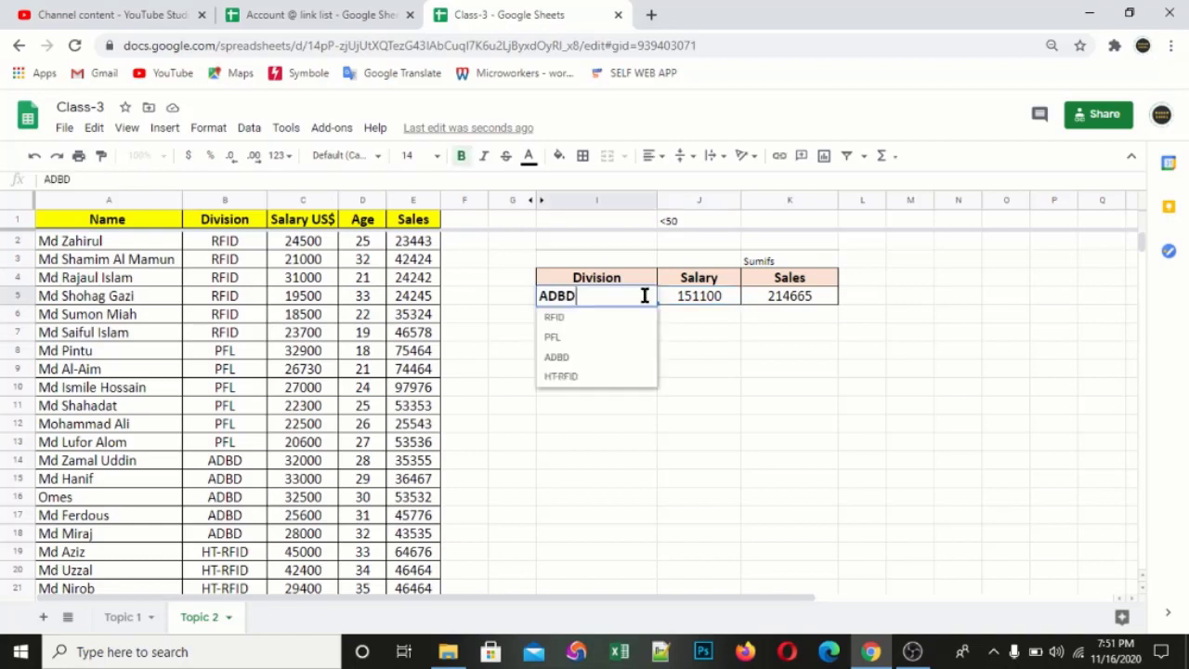
{"action": "left_click", "coordinate": [585, 326]}
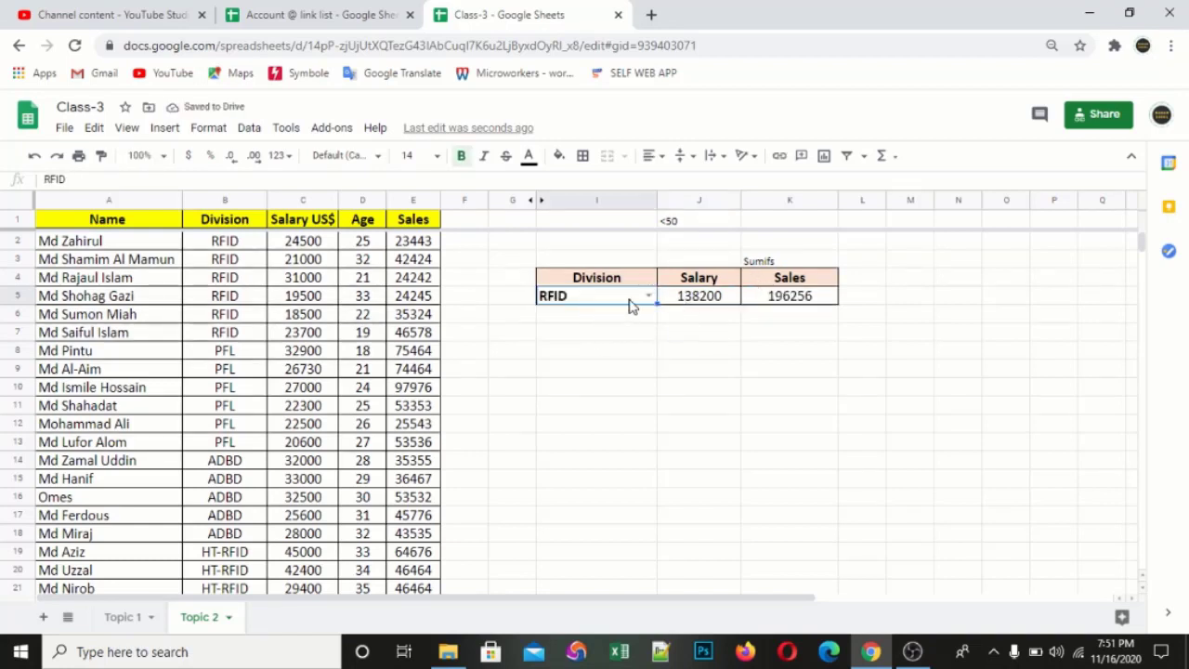
Look over the PFL entries in the Division column and reselect I5
{"action": "left_click_drag", "start_coordinate": [630, 336], "coordinate": [642, 306]}
{"action": "left_click", "coordinate": [615, 299]}
{"action": "left_click", "coordinate": [239, 331]}
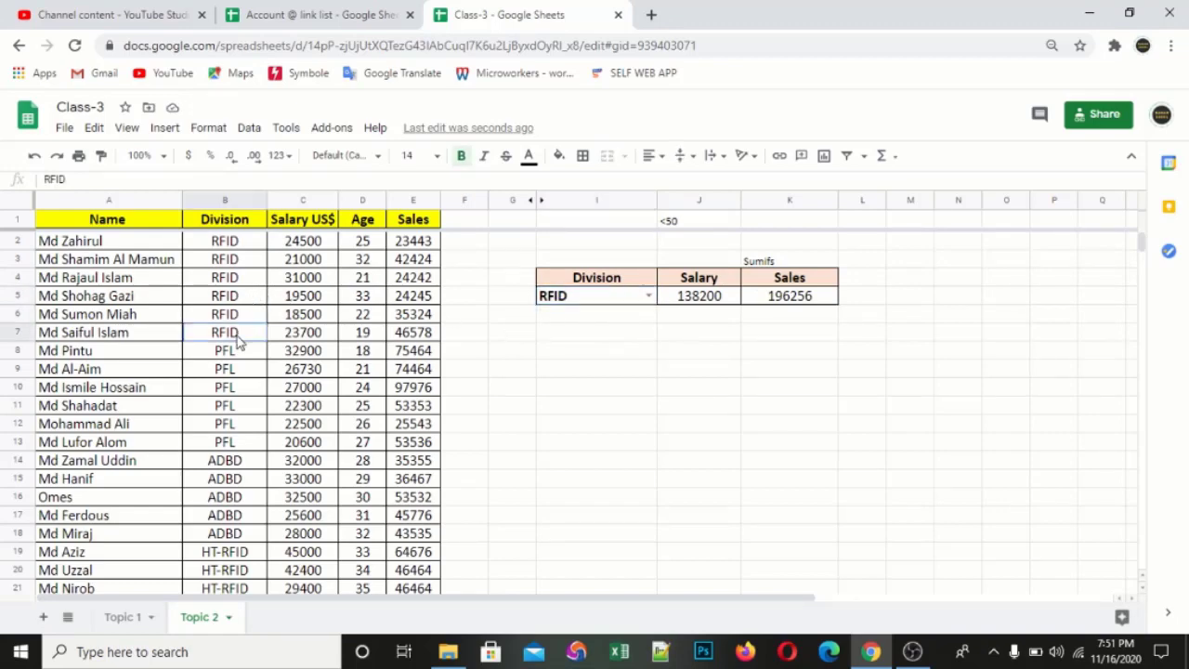
{"action": "left_click", "coordinate": [232, 388]}
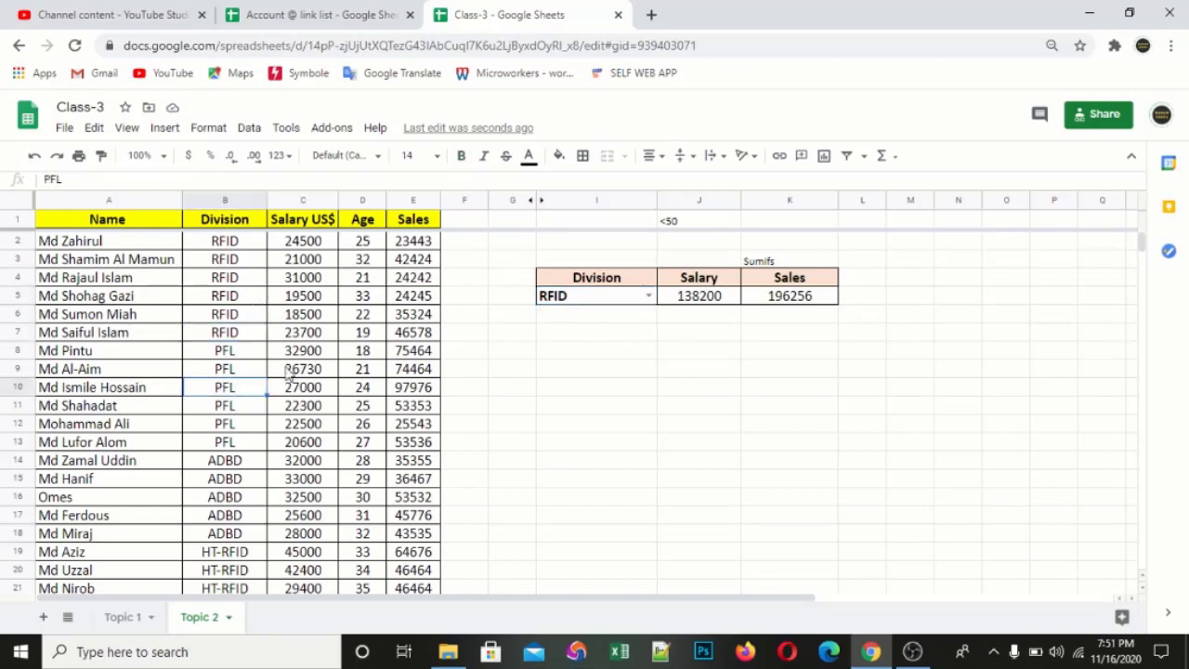
{"action": "left_click", "coordinate": [580, 296]}
Enter the invalid division rfddd in I5 and dismiss the Invalid warning
{"action": "type", "text": "r"}
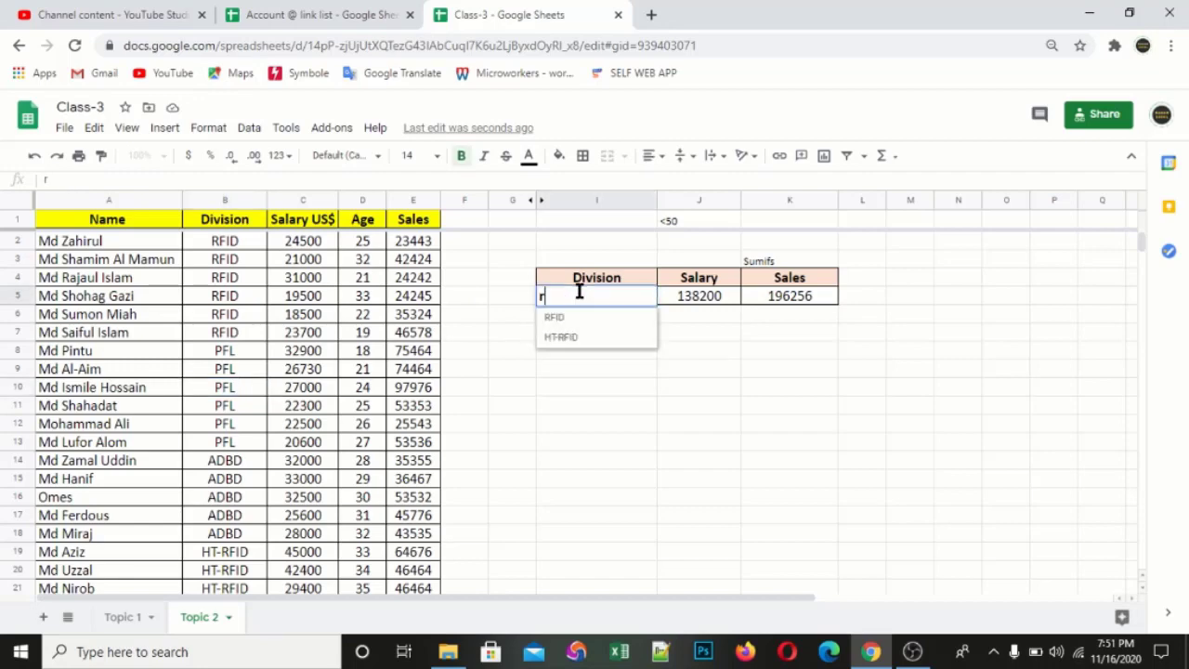
{"action": "type", "text": "fddd"}
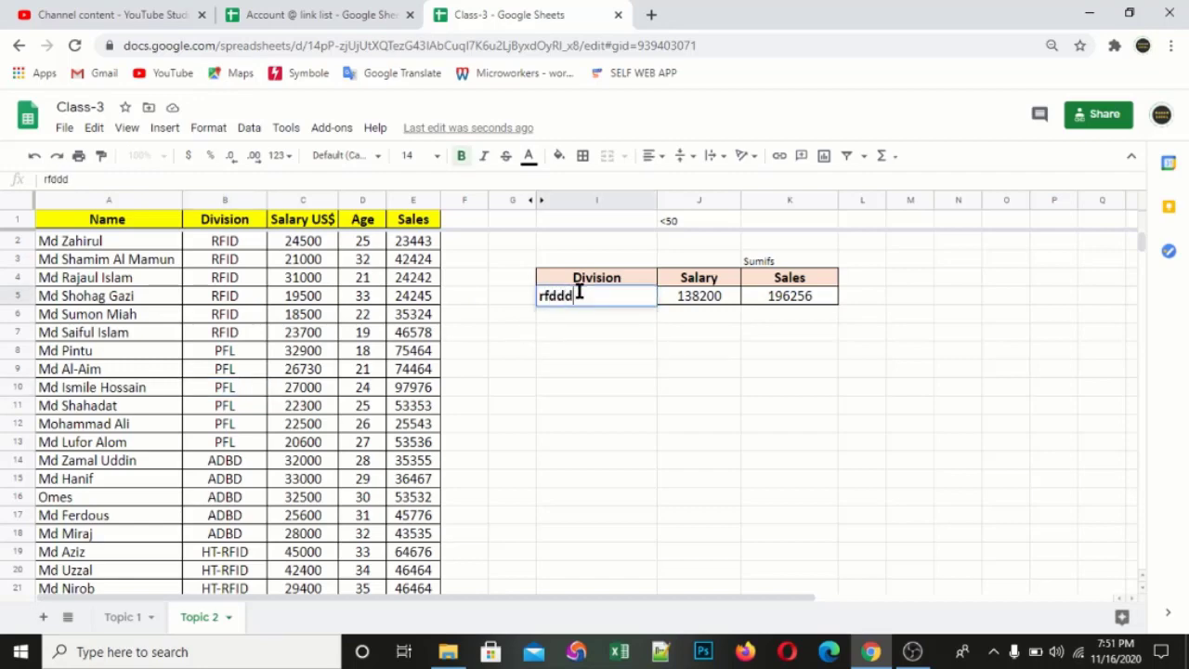
{"action": "key", "text": "Return"}
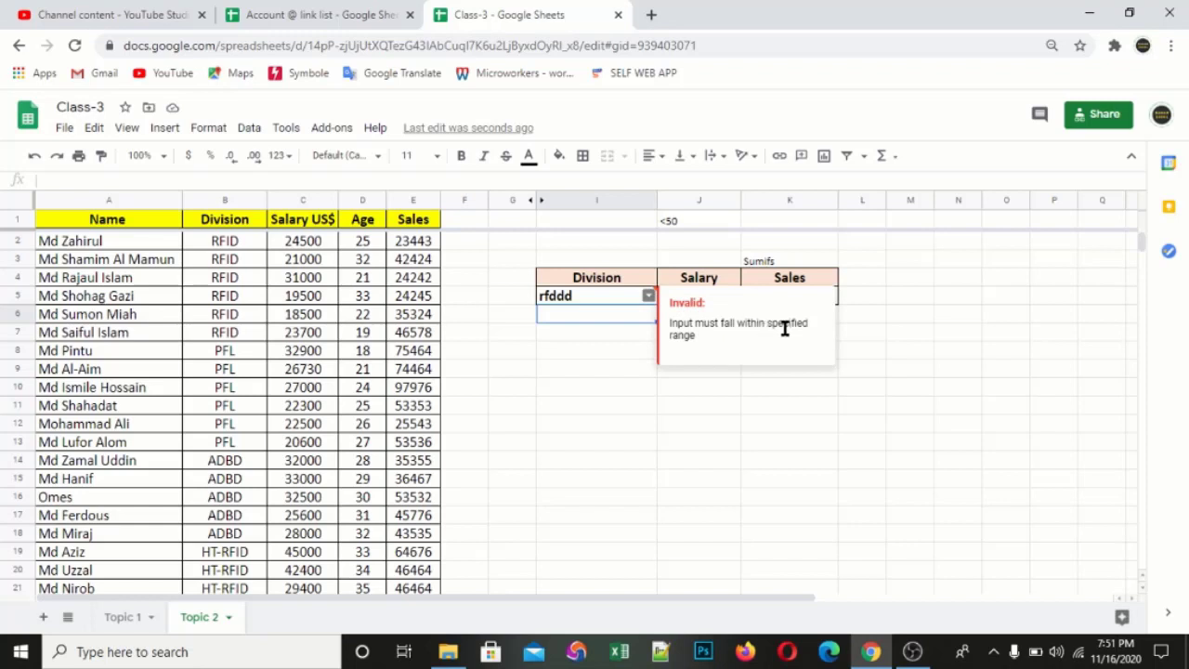
{"action": "left_click", "coordinate": [260, 280]}
{"action": "left_click", "coordinate": [595, 300]}
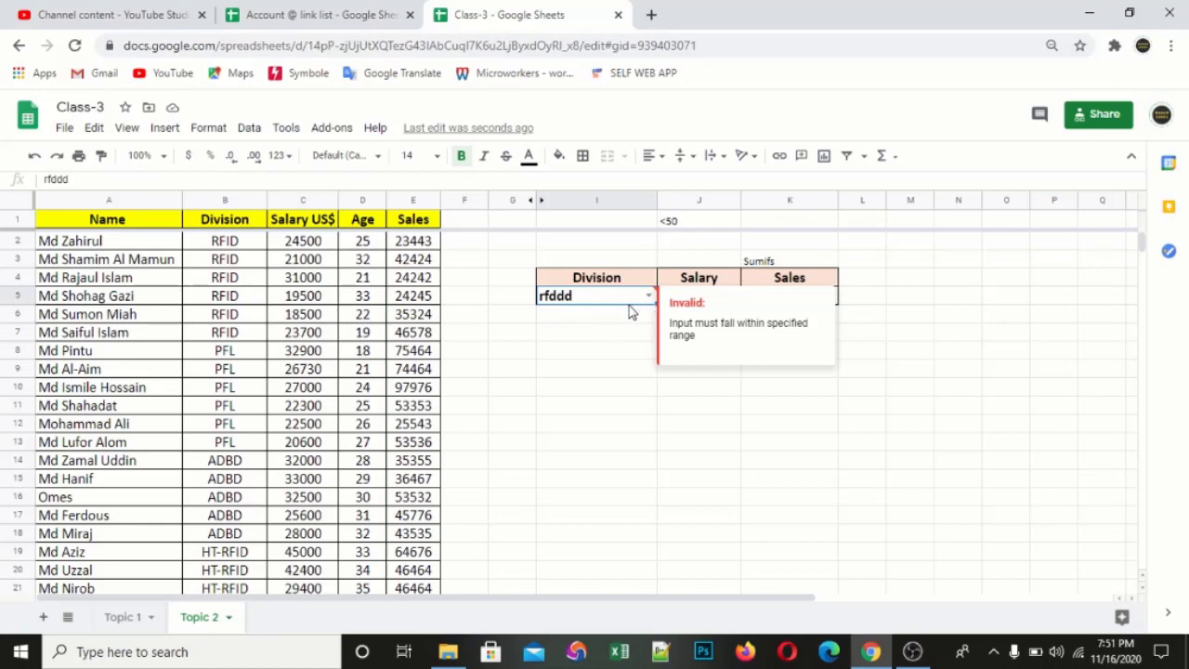
Enter rfid in I5 and check the Salary SUMIF total stays 138200
{"action": "type", "text": "rfid"}
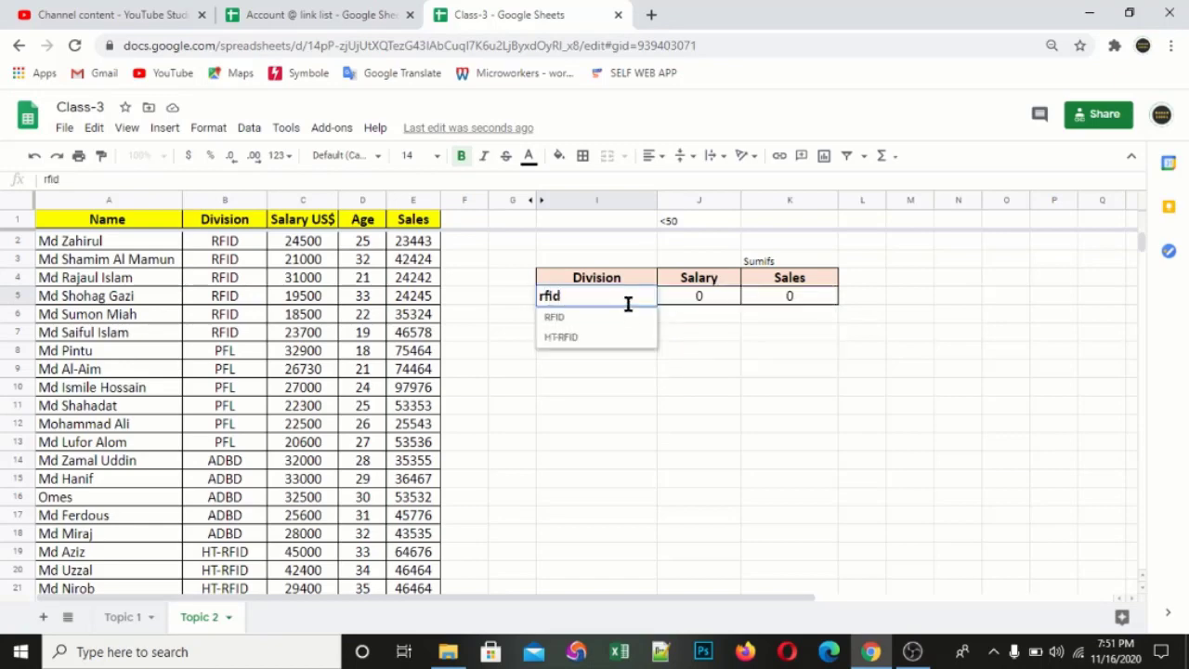
{"action": "key", "text": "Return"}
{"action": "left_click", "coordinate": [716, 303]}
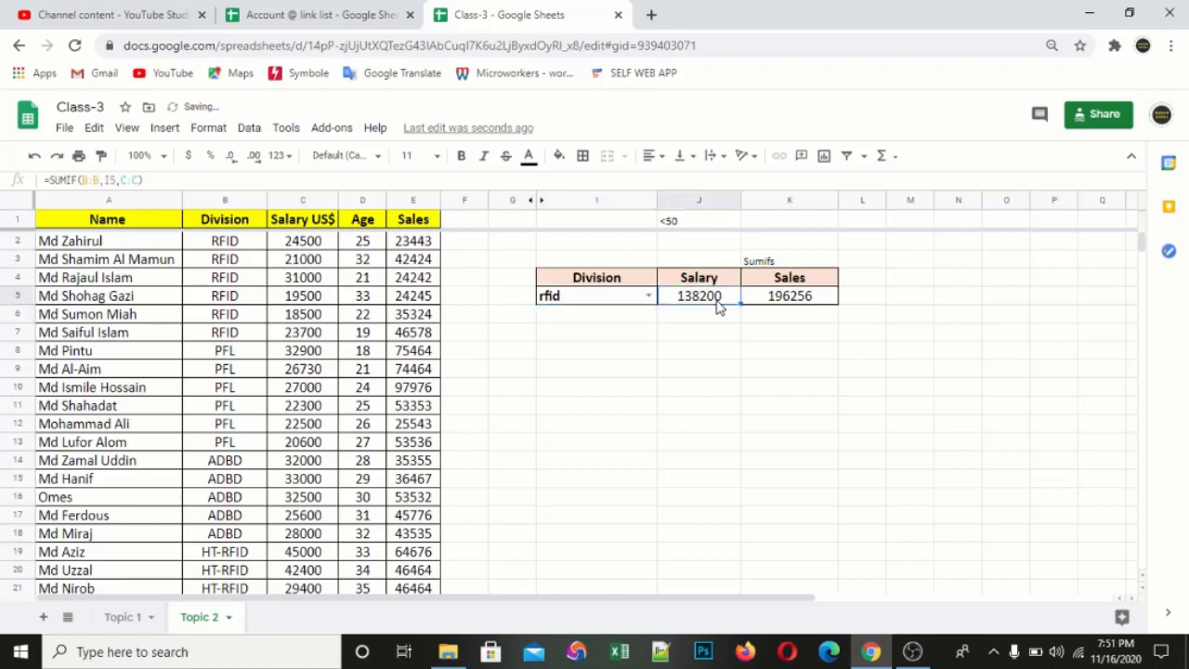
{"action": "left_click", "coordinate": [596, 312]}
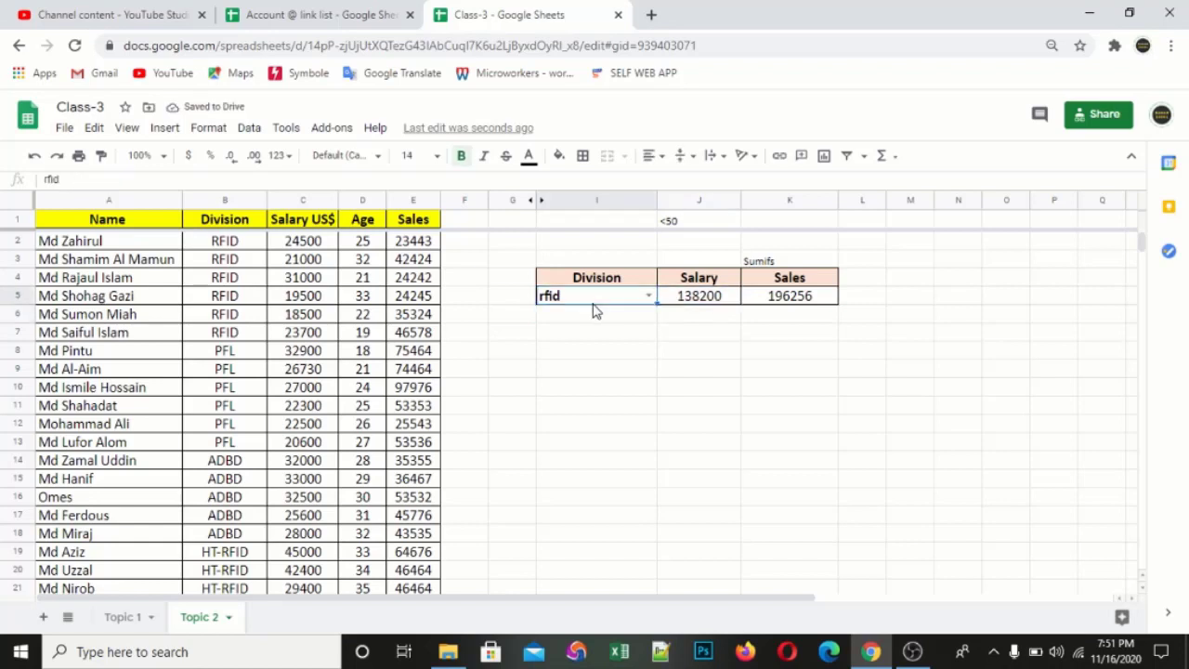
Switch I5 to ADBD, then back to RFID, leaving totals at 138200 and 196256
{"action": "left_click", "coordinate": [649, 297]}
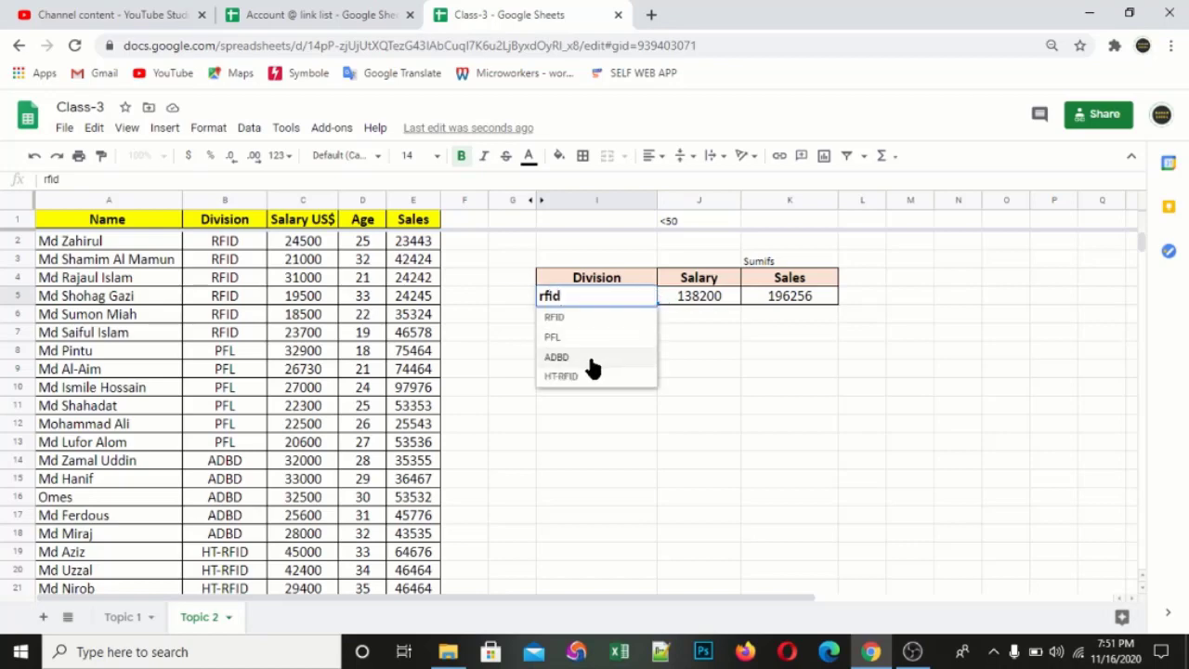
{"action": "left_click", "coordinate": [594, 359]}
{"action": "left_click", "coordinate": [648, 297]}
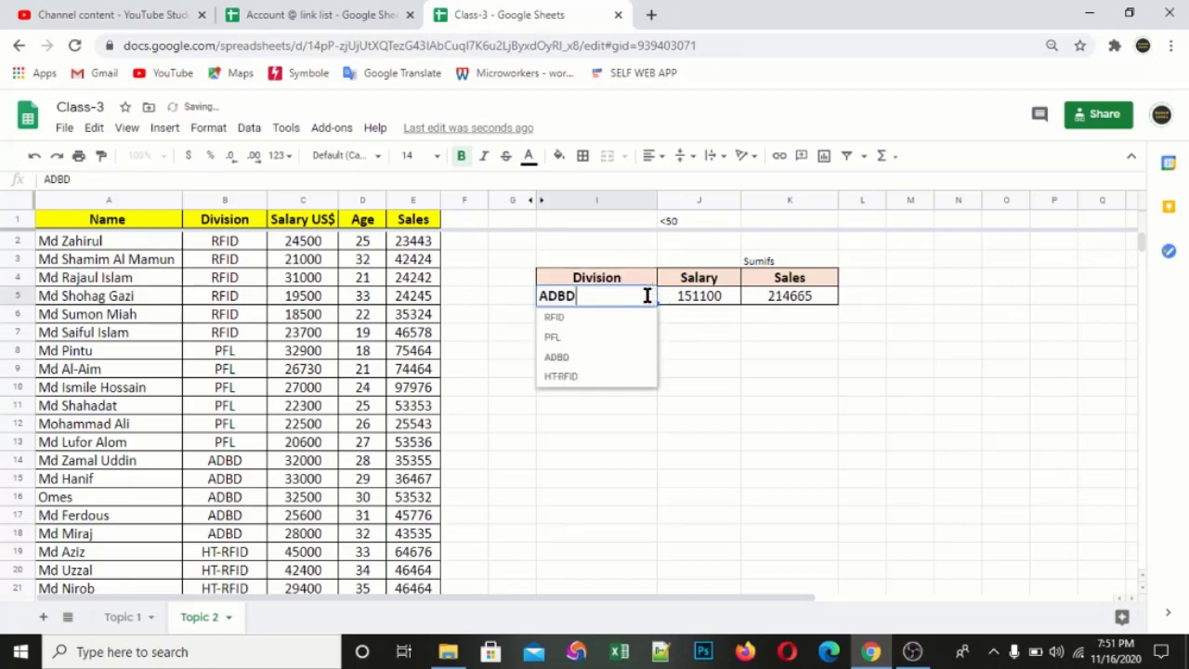
{"action": "left_click", "coordinate": [600, 325]}
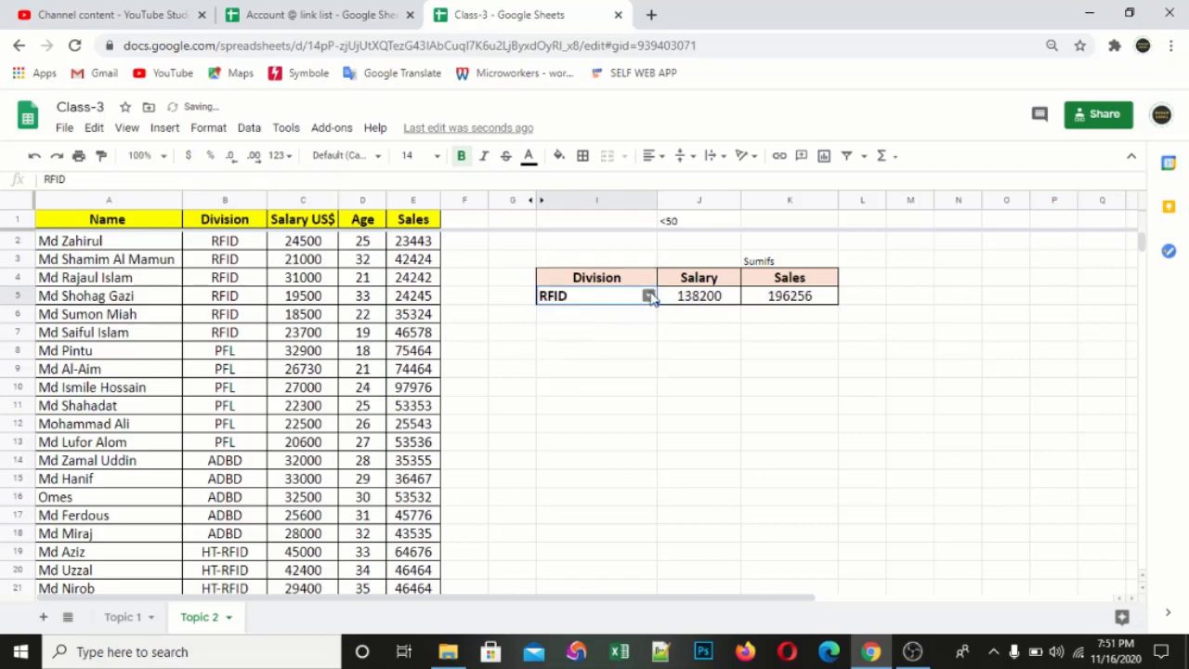
{"action": "left_click", "coordinate": [632, 335]}
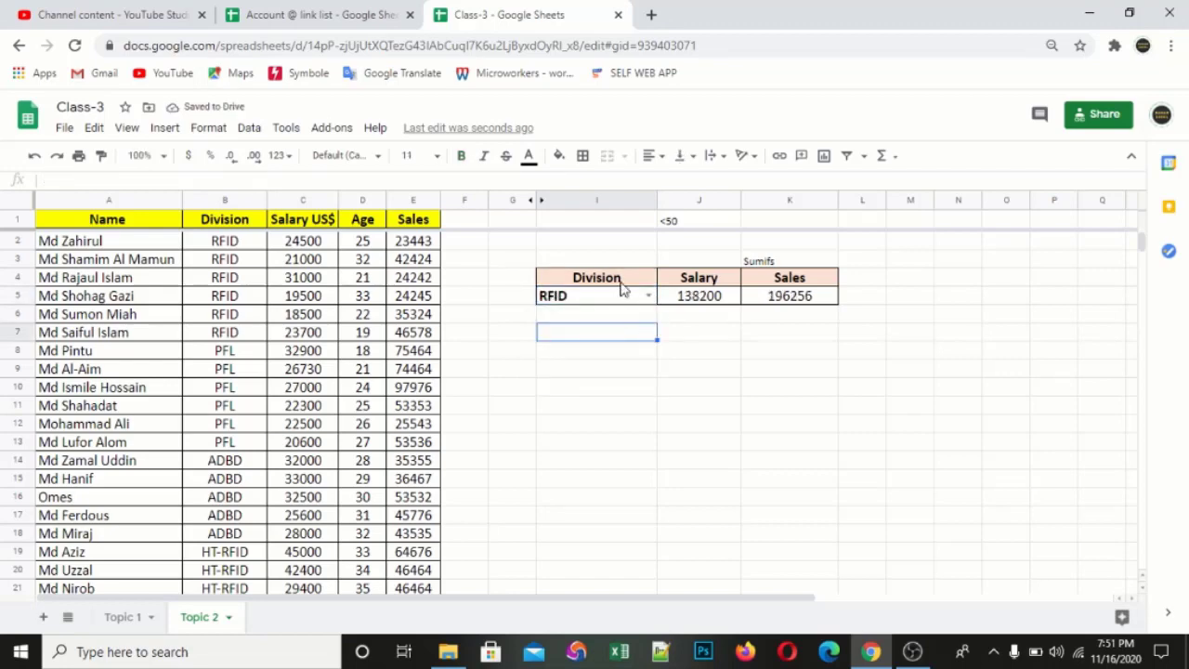
{"action": "left_click", "coordinate": [622, 303]}
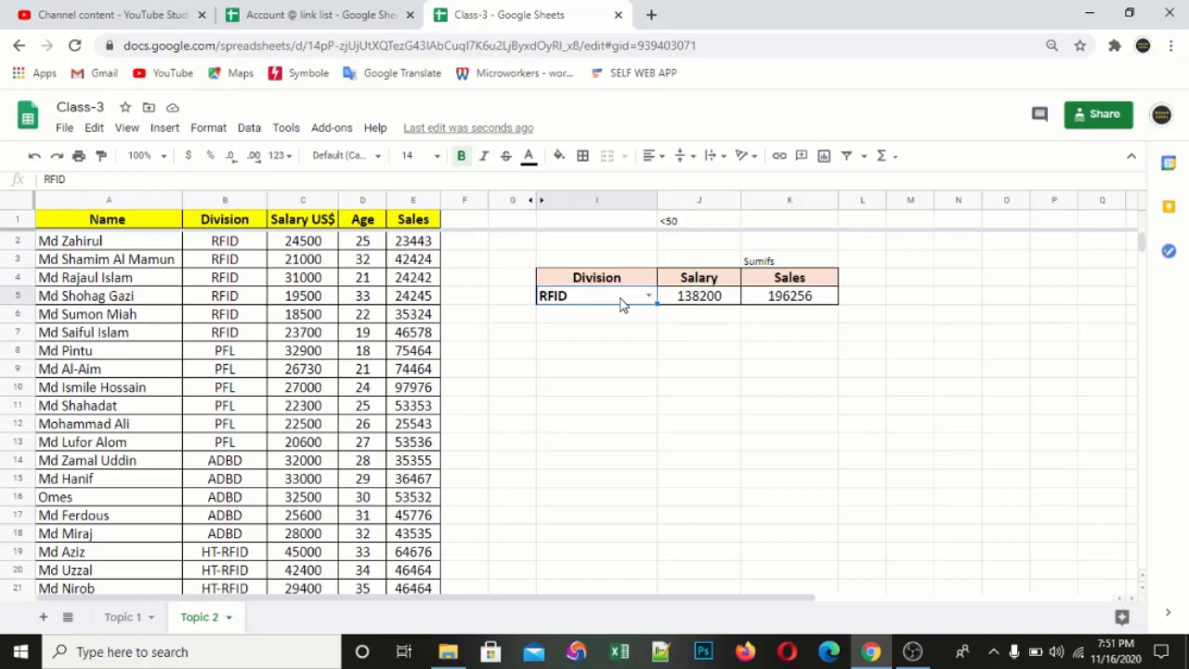
Open I5's validation rule and change its criteria to List of items
{"action": "left_click", "coordinate": [253, 130]}
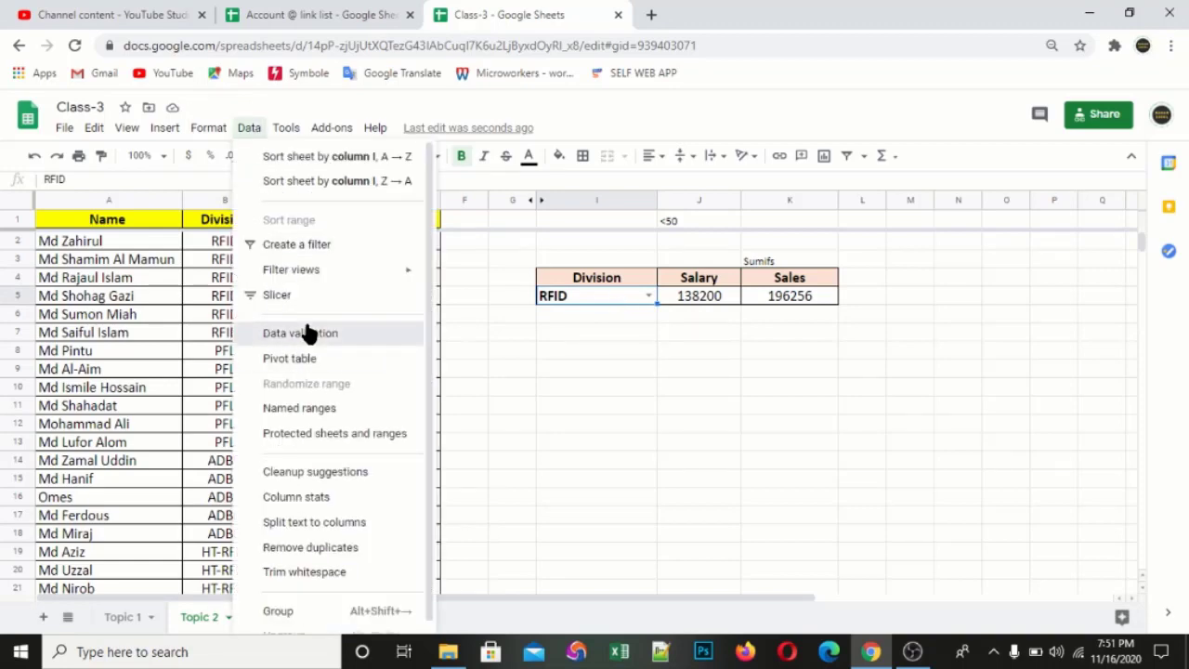
{"action": "left_click", "coordinate": [309, 334]}
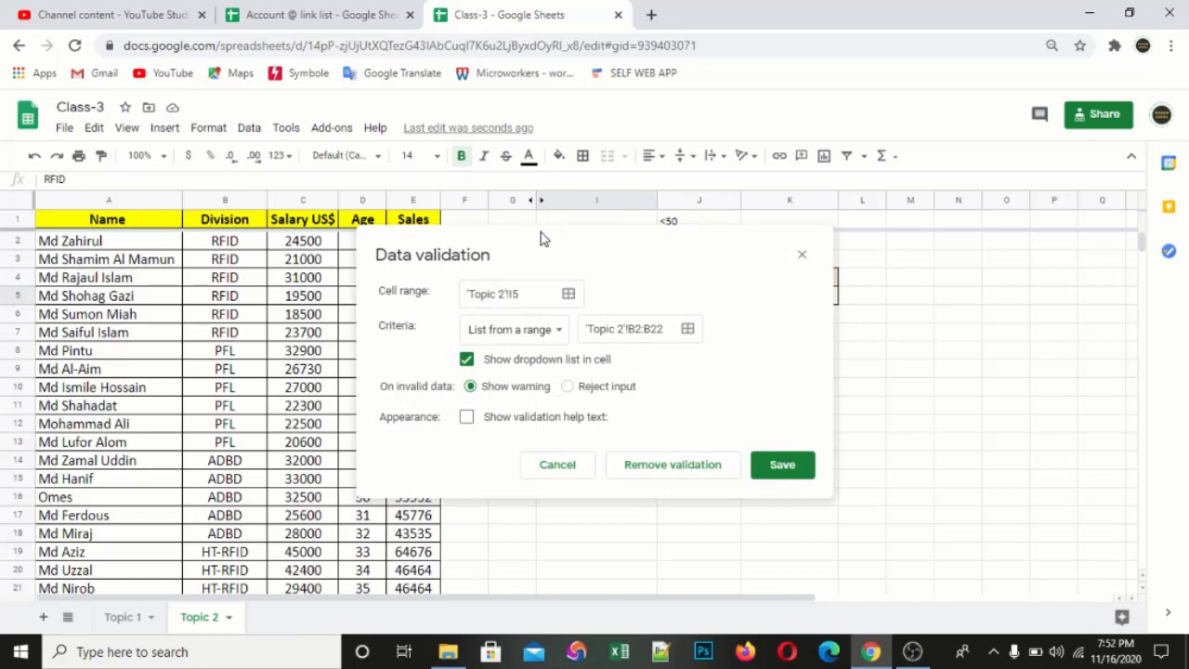
{"action": "left_click_drag", "start_coordinate": [544, 238], "coordinate": [706, 353]}
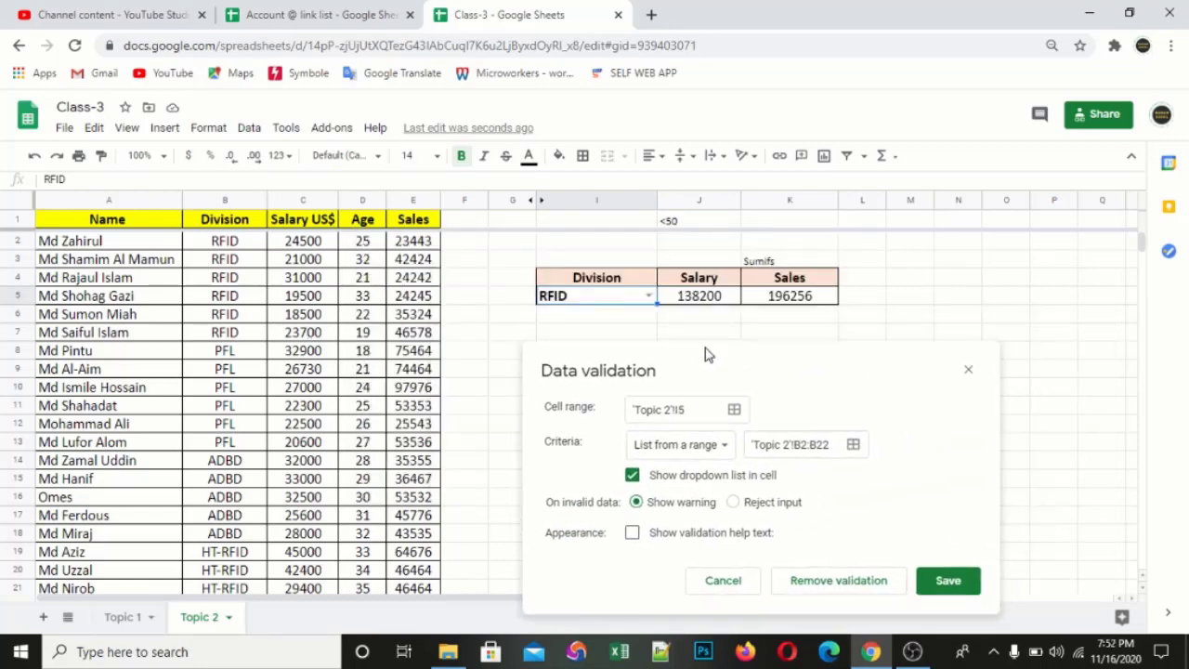
{"action": "left_click", "coordinate": [674, 449]}
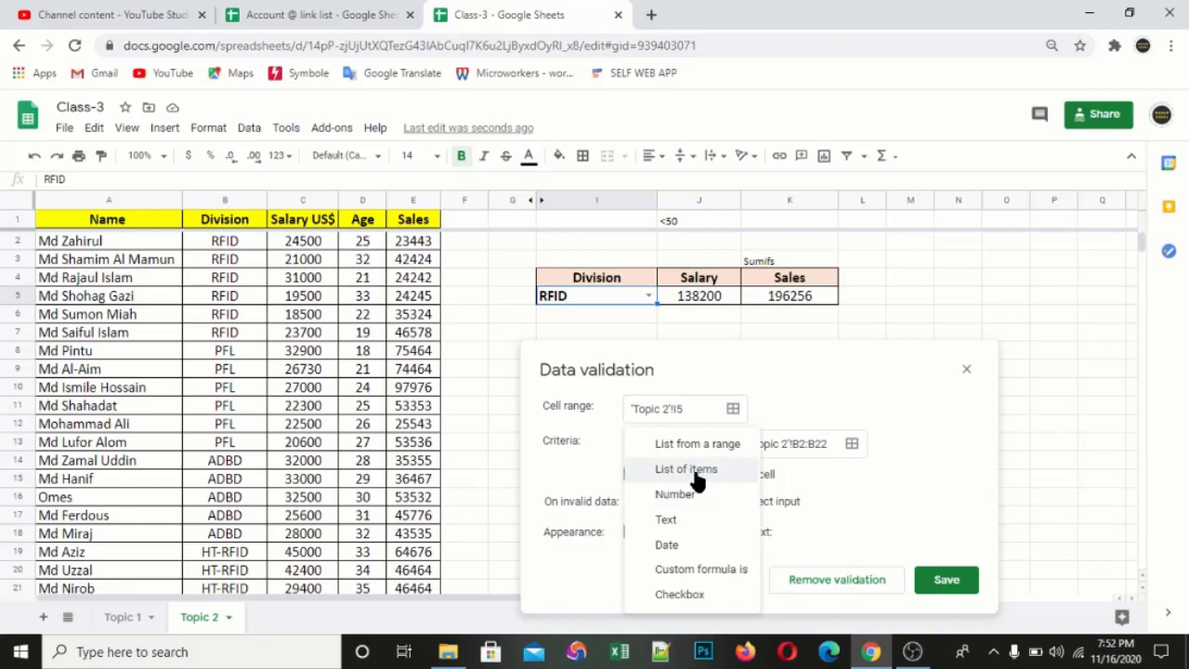
{"action": "left_click", "coordinate": [696, 472]}
Enter the items RFID, PFL, ADBD, HT-RFID and save the rule
{"action": "left_click", "coordinate": [763, 446]}
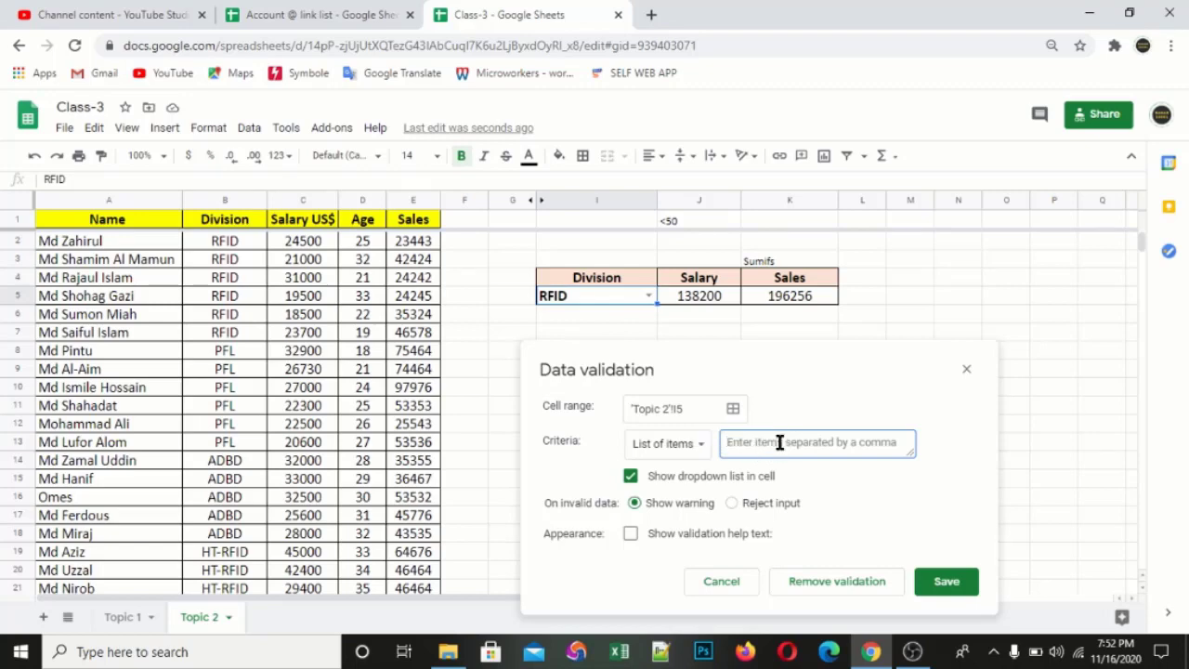
{"action": "type", "text": "RFID,"}
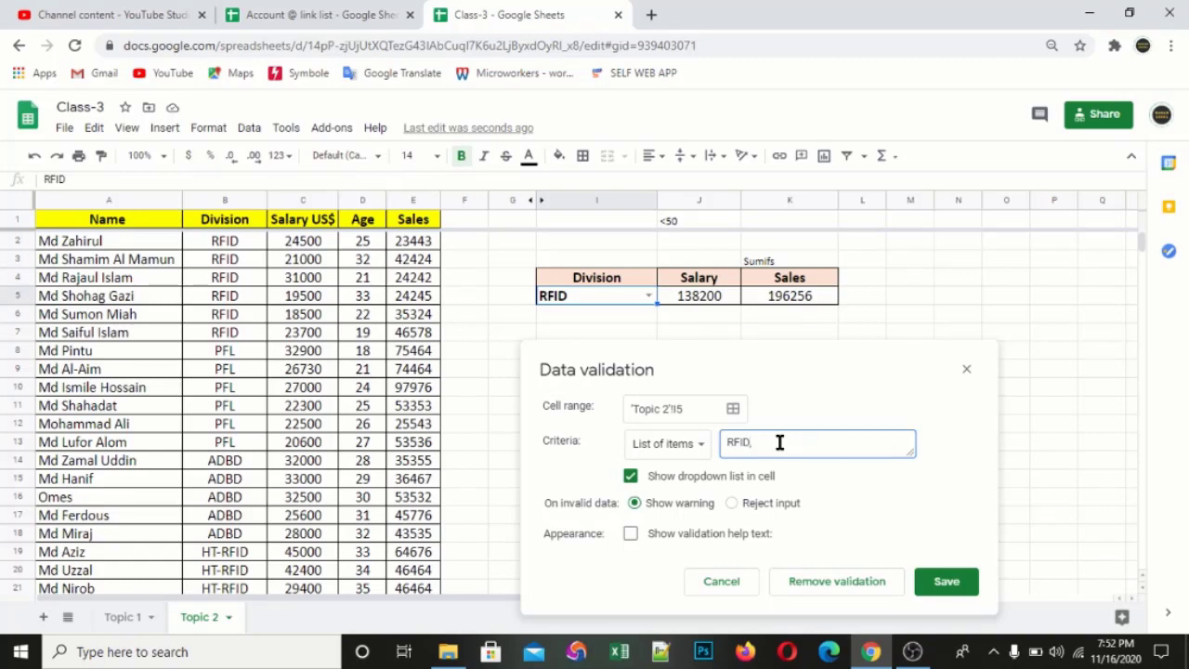
{"action": "type", "text": "P"}
{"action": "type", "text": "FL"}
{"action": "type", "text": ","}
{"action": "type", "text": " ADBD,"}
{"action": "type", "text": "HT-"}
{"action": "type", "text": "RFID"}
{"action": "left_click", "coordinate": [949, 584]}
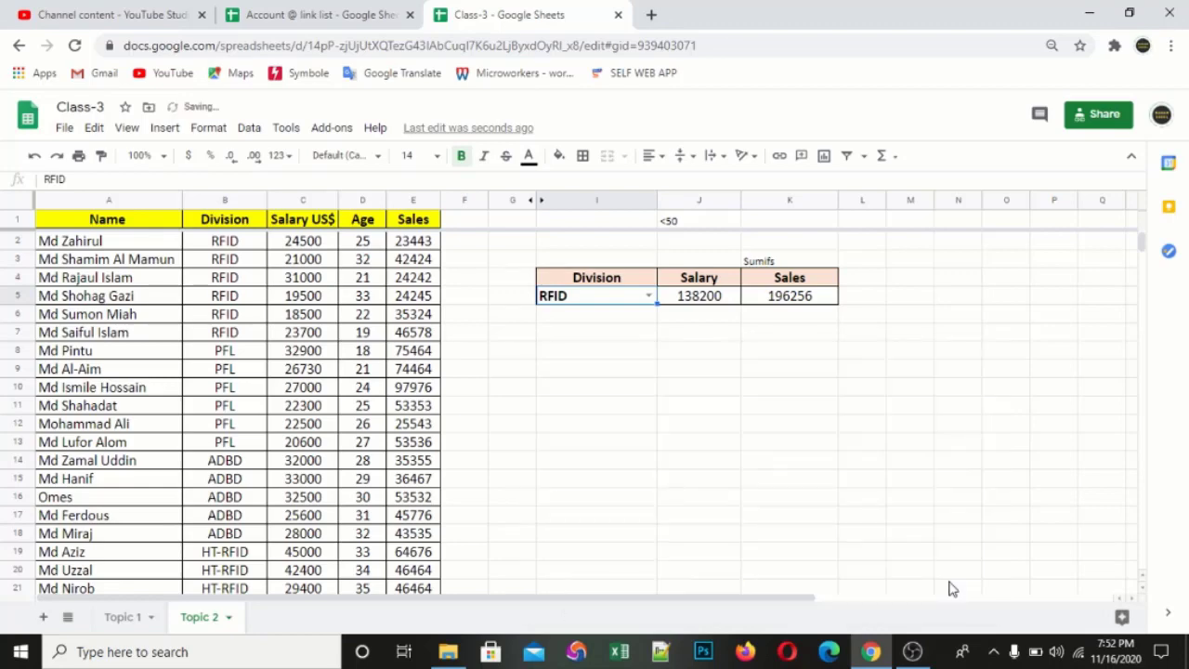
Pick ADBD, then PFL in I5, updating Salary to 152030 and Sales to 380336
{"action": "left_click", "coordinate": [648, 296]}
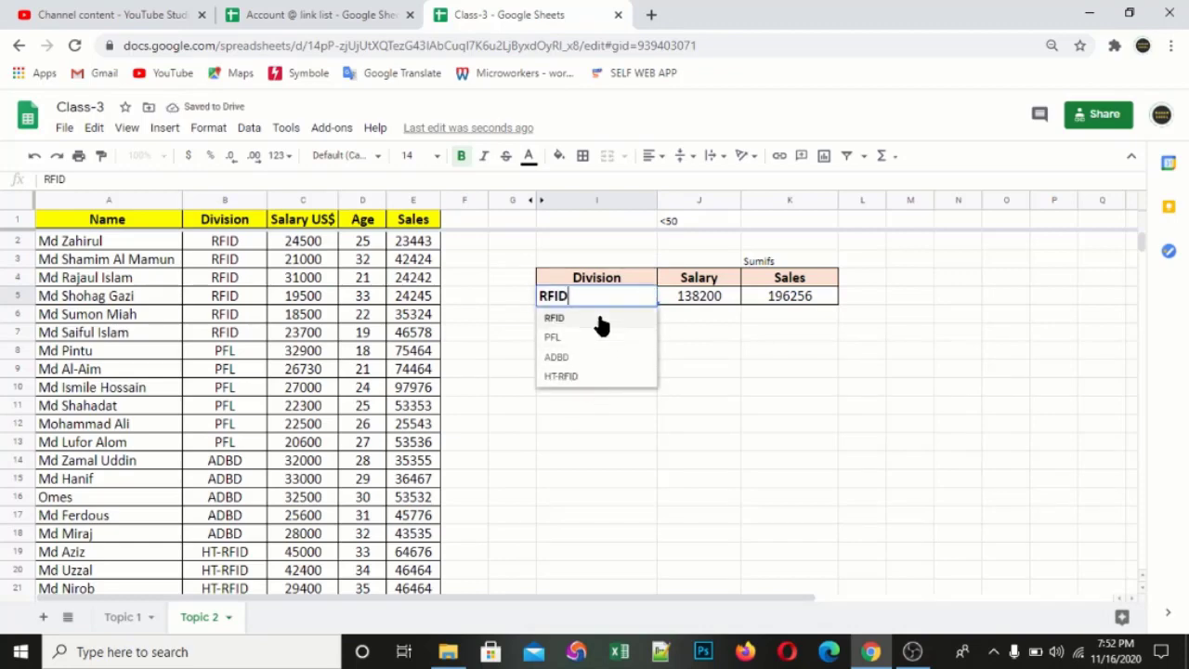
{"action": "left_click", "coordinate": [595, 357]}
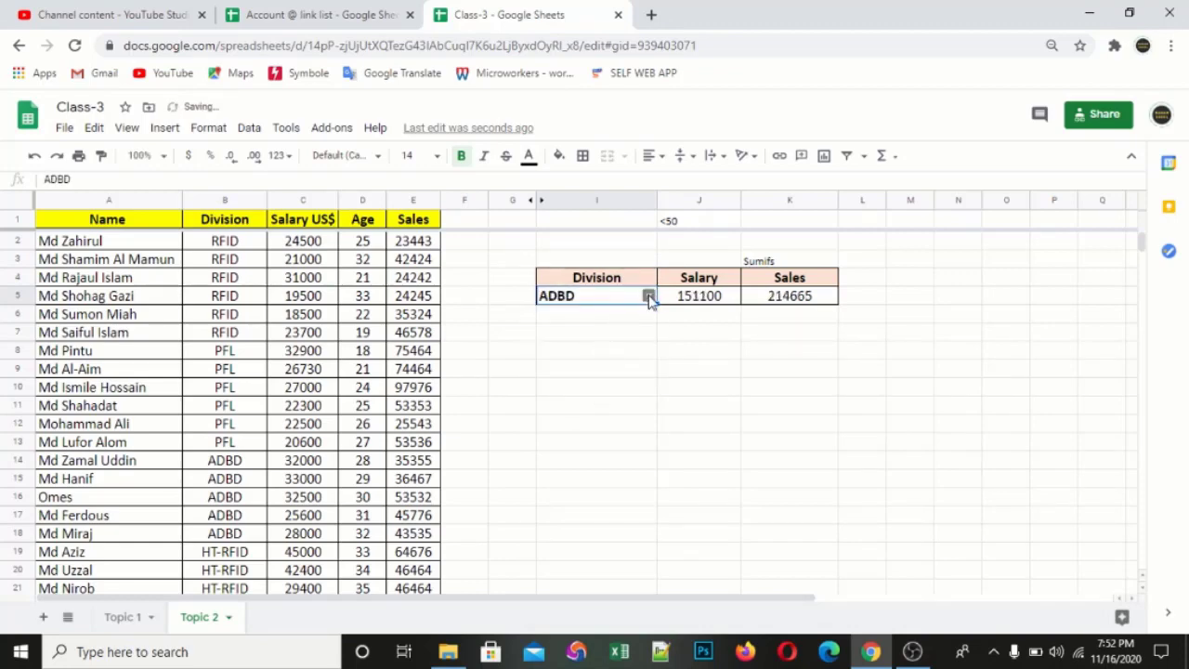
{"action": "left_click", "coordinate": [648, 296]}
{"action": "left_click", "coordinate": [612, 359]}
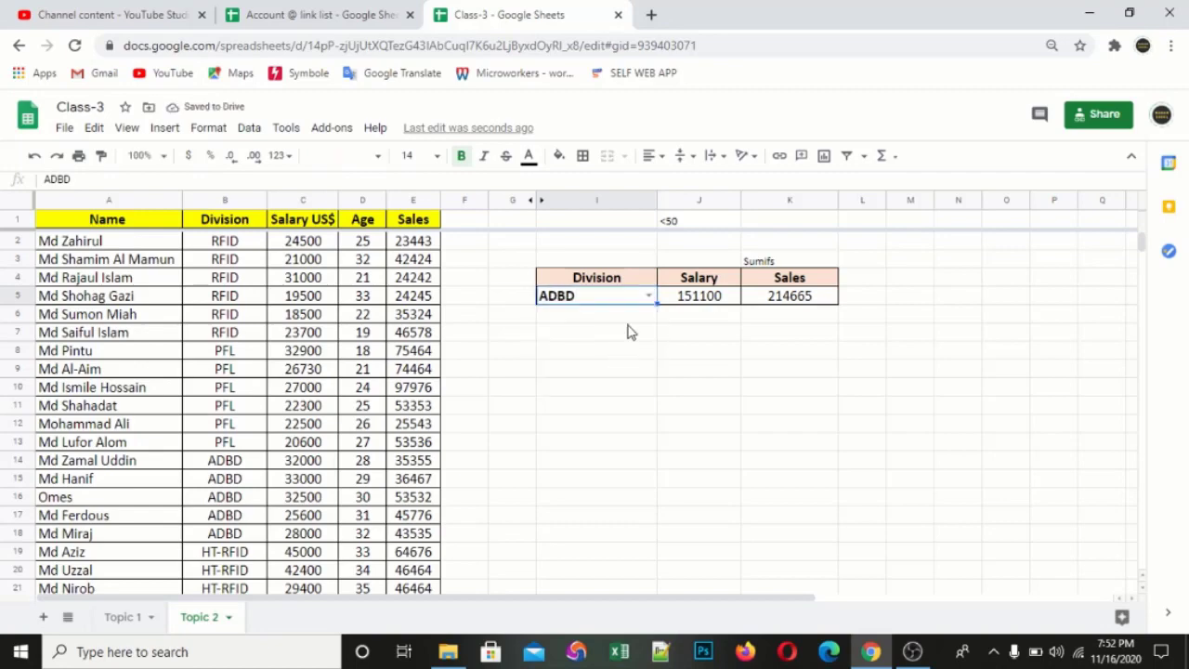
{"action": "left_click", "coordinate": [650, 294]}
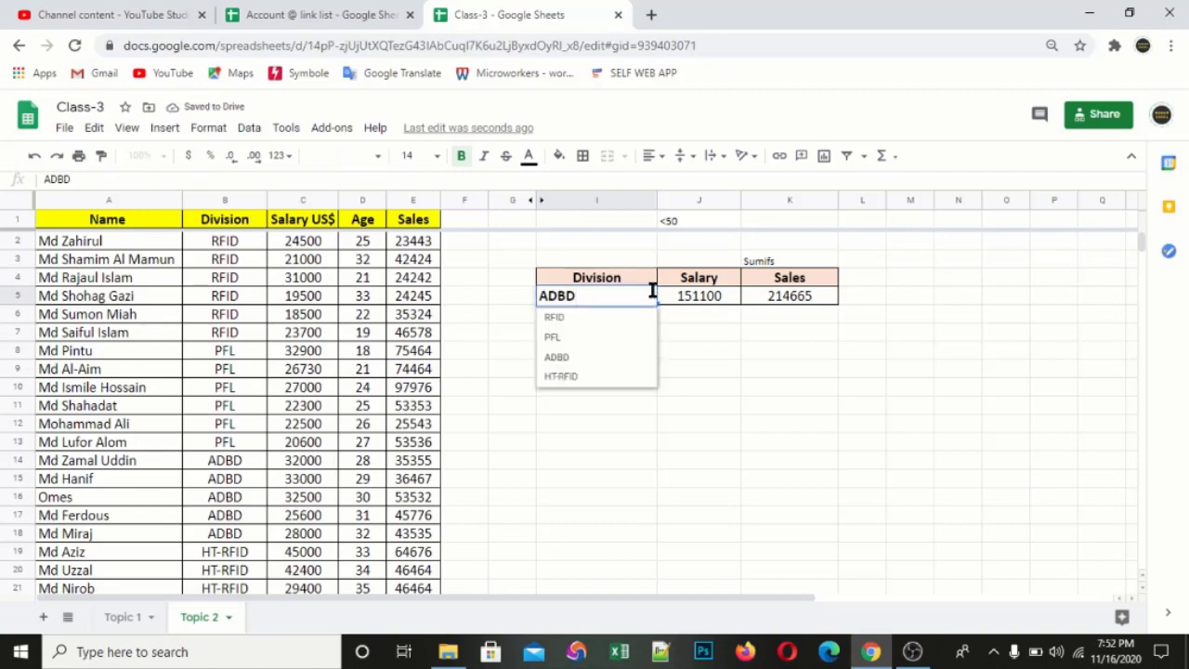
{"action": "left_click", "coordinate": [620, 337]}
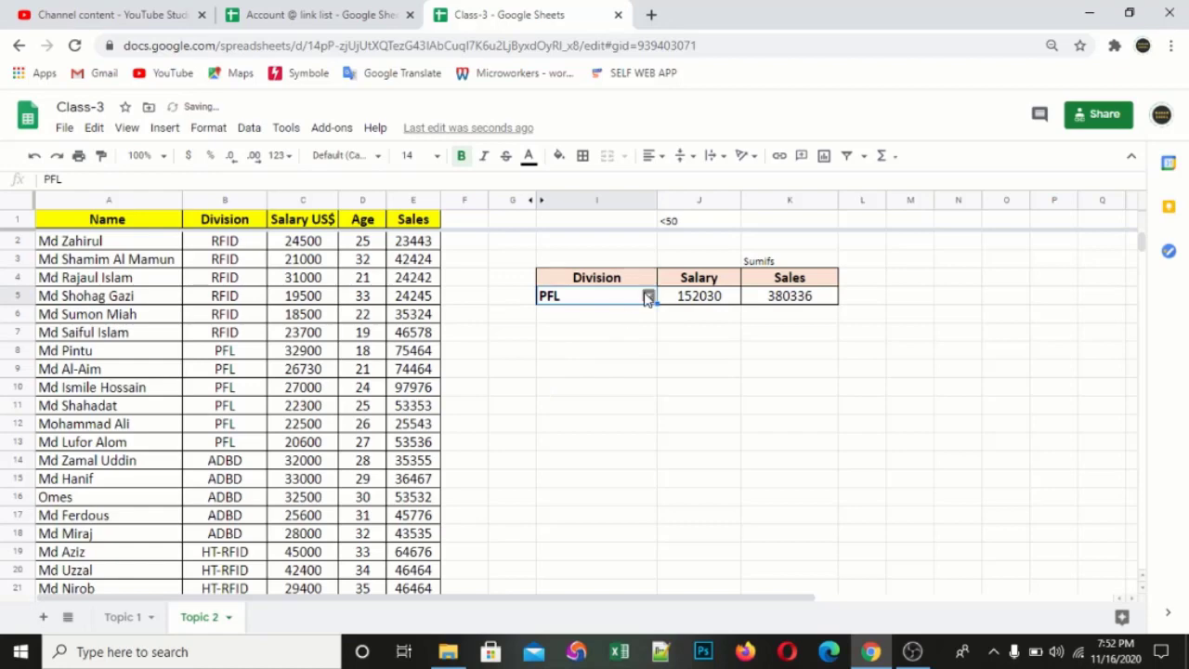
{"action": "double_click", "coordinate": [645, 295]}
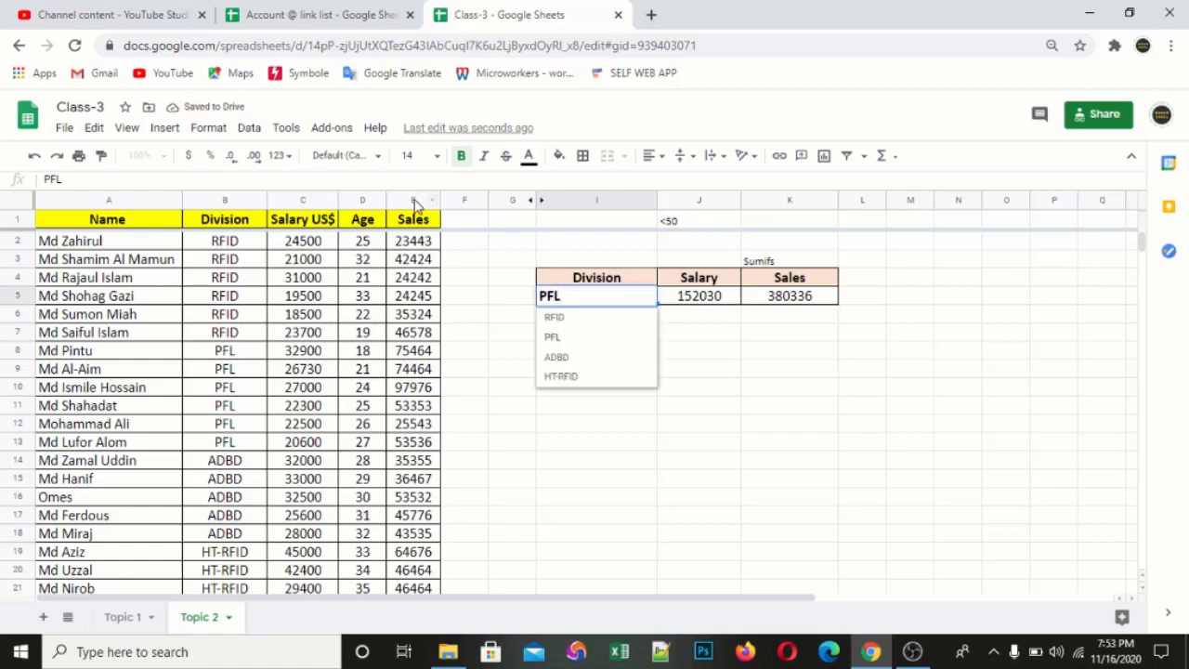
{"action": "key", "text": "Escape"}
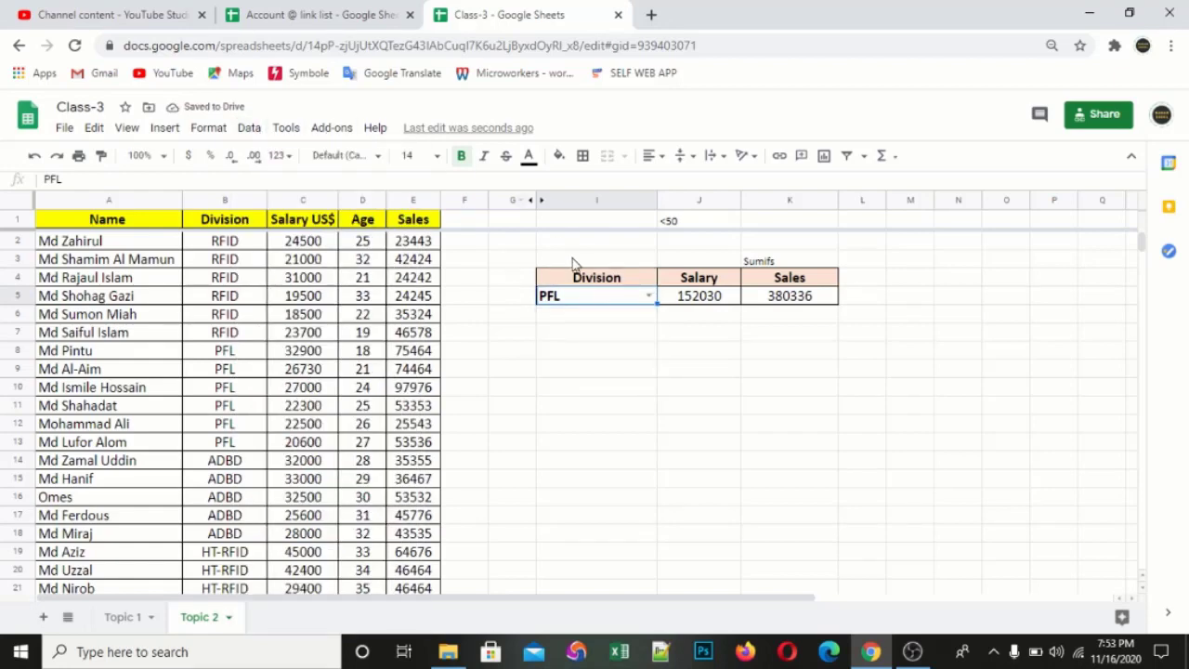
{"action": "left_click", "coordinate": [609, 345]}
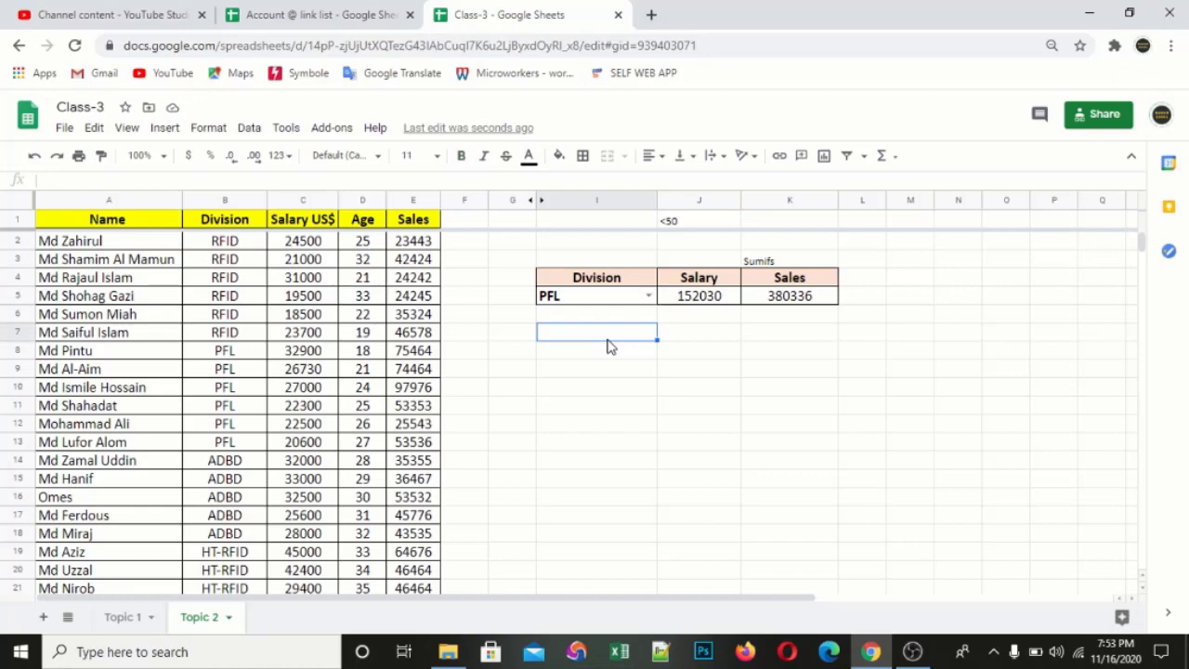